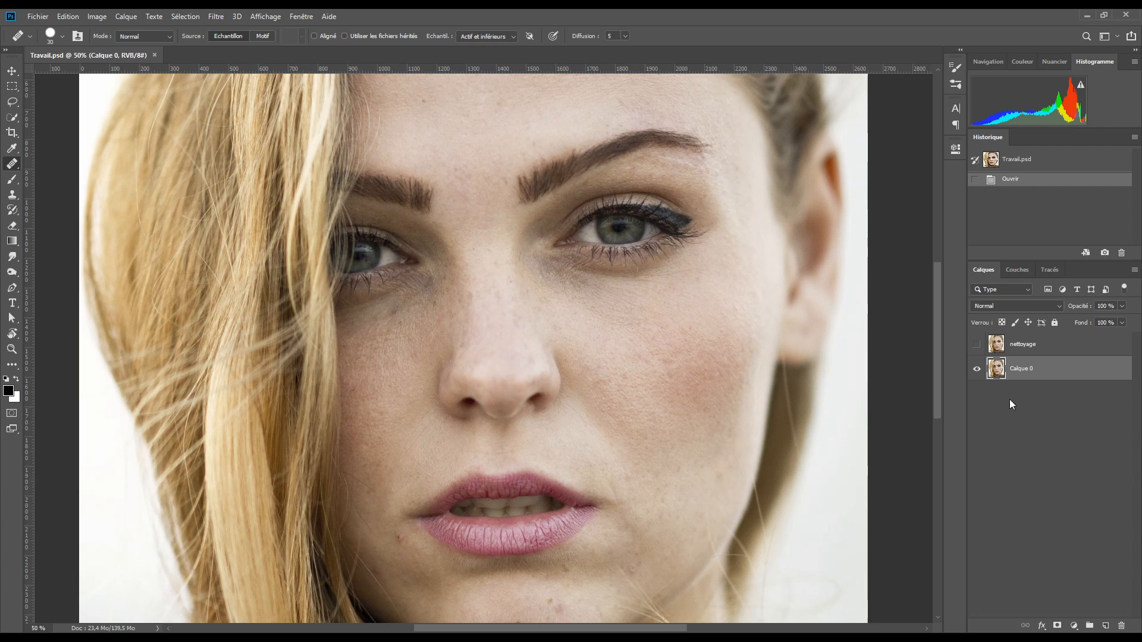
# Step: Duplicate the Calque 0 layer and rename the copy nettoyage
pyautogui.hotkey('ctrl', 'j')
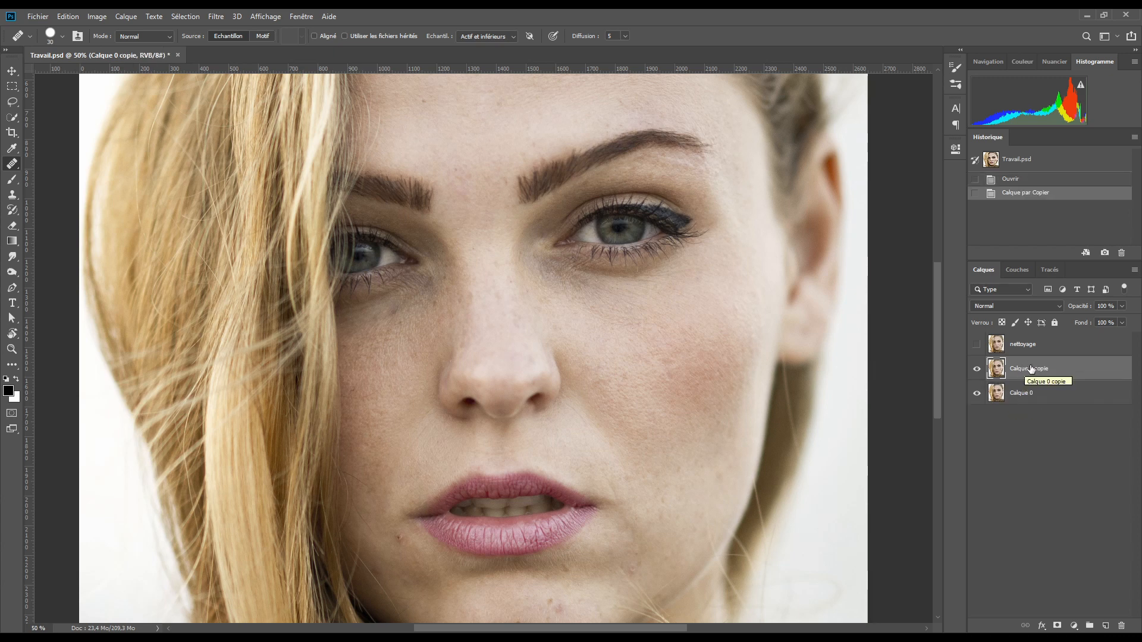
pyautogui.doubleClick(1024, 369)
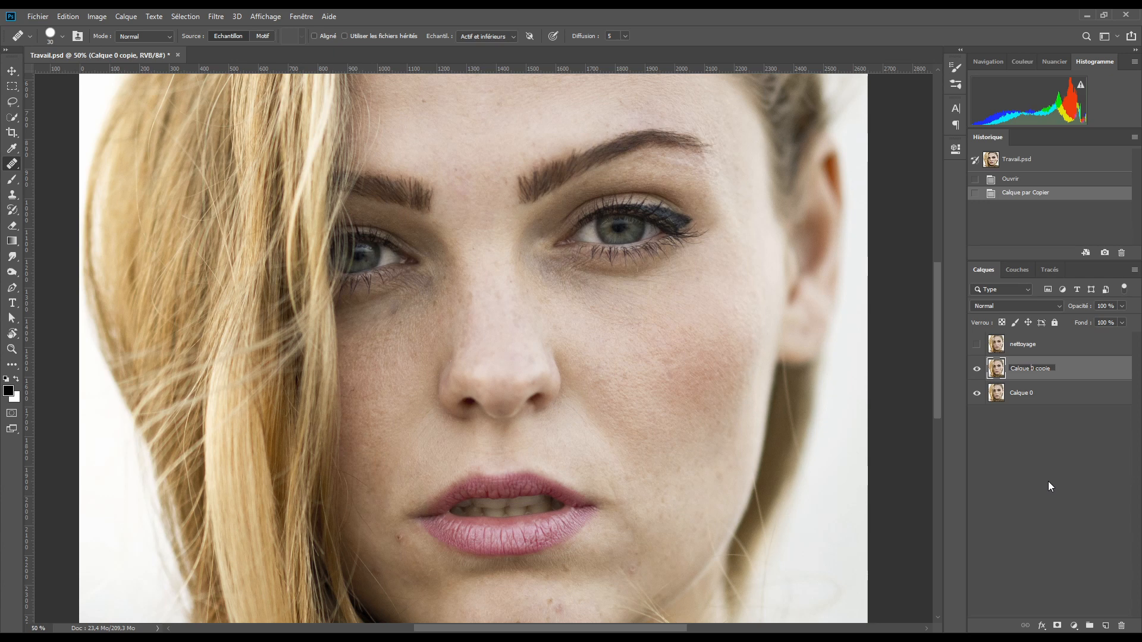
pyautogui.write('nettoyage')
pyautogui.press('Return')
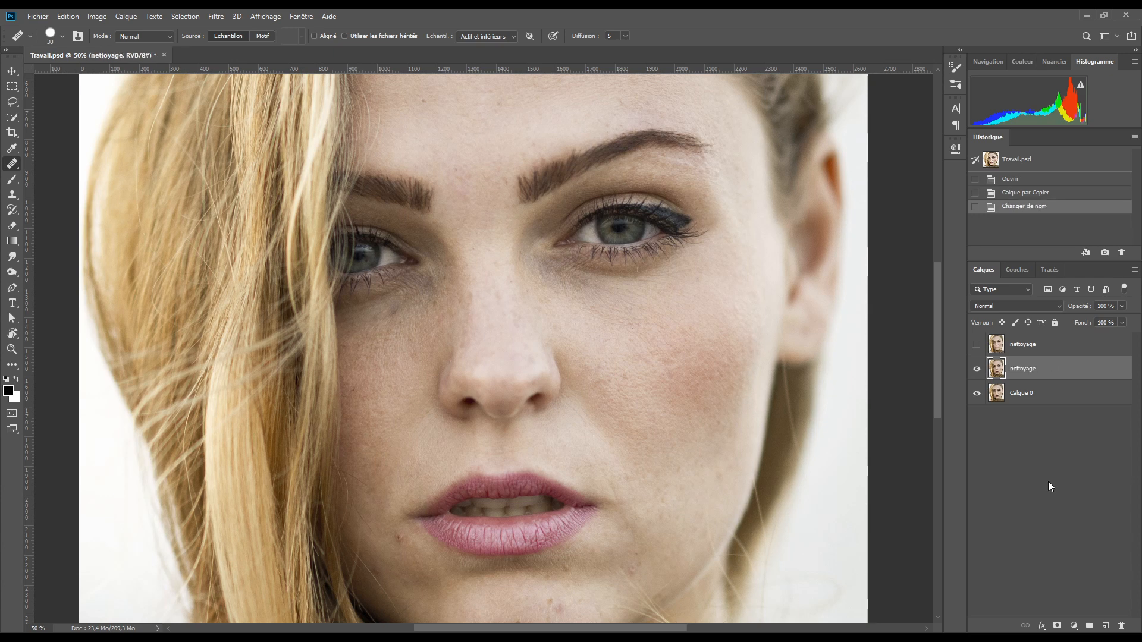
# Step: Heal the small blemishes on the mid-forehead of the new nettoyage layer with the Healing Brush, sampling clean skin nearby
pyautogui.click(11, 165)
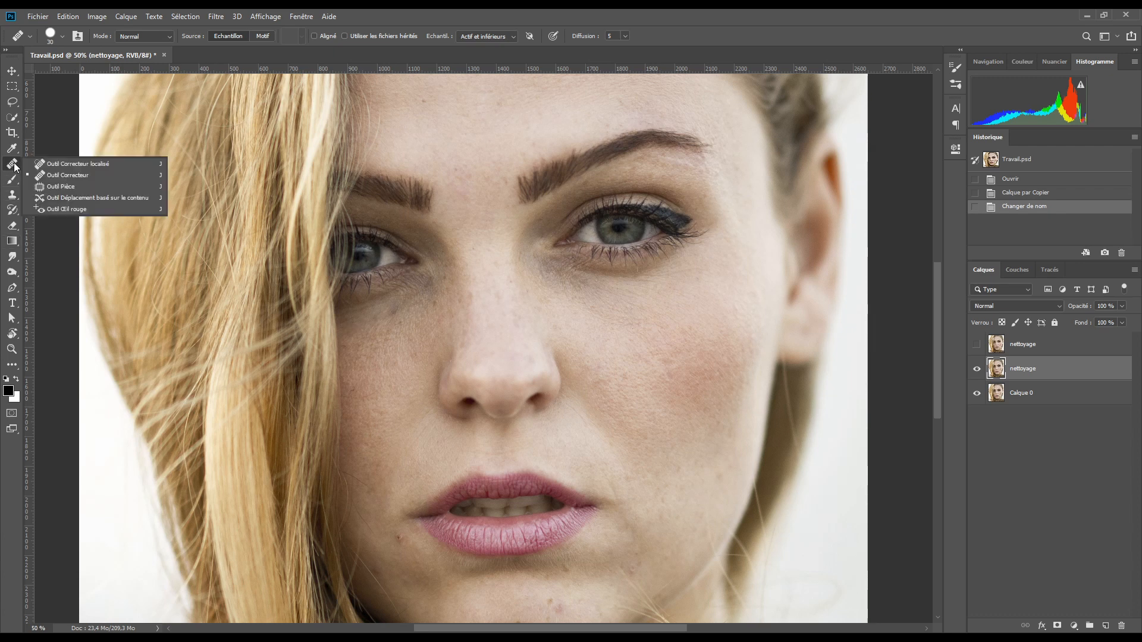
pyautogui.click(78, 176)
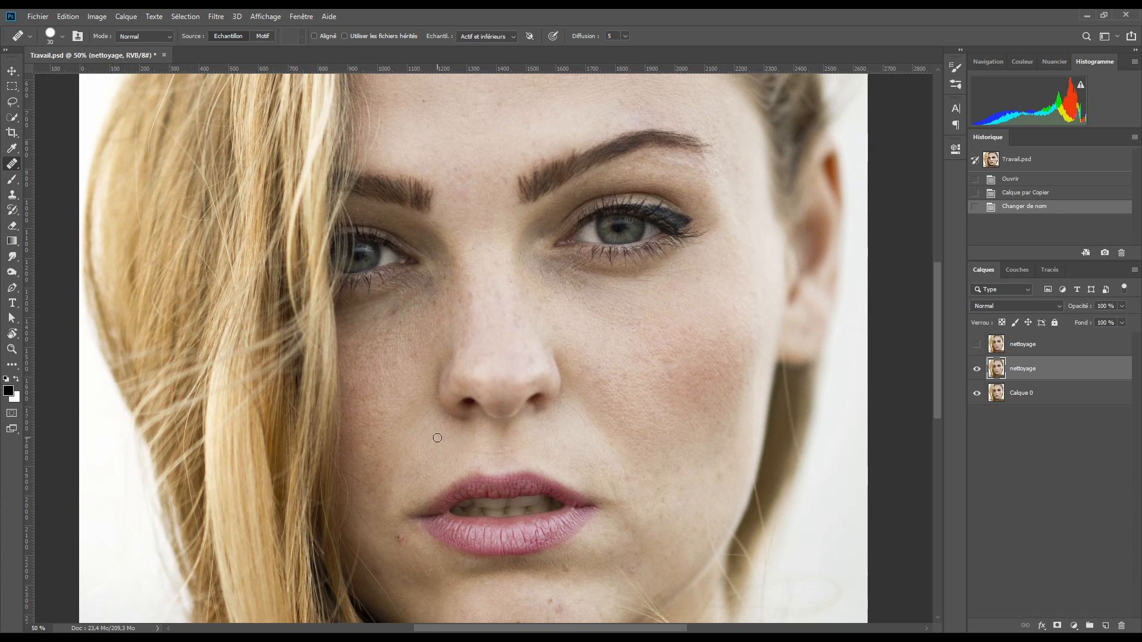
pyautogui.keyDown('ctrl'); pyautogui.click(615, 364); pyautogui.keyUp('ctrl')
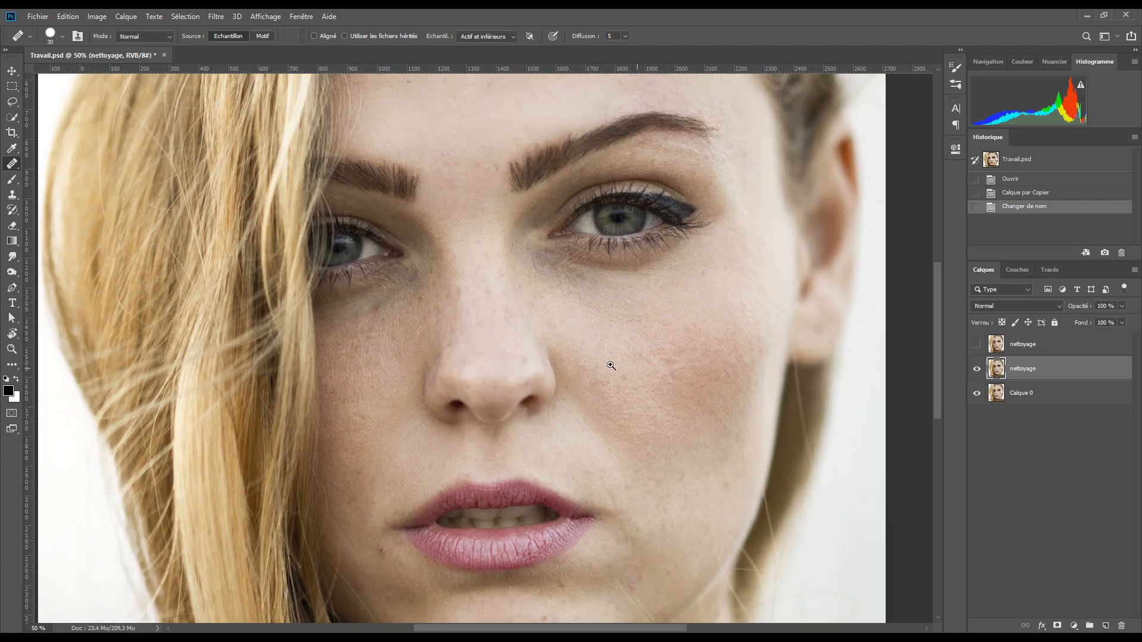
pyautogui.keyDown('ctrl'); pyautogui.click(499, 329); pyautogui.keyUp('ctrl')
pyautogui.moveTo(468, 239); pyautogui.dragTo(450, 520)
pyautogui.moveTo(441, 322)
pyautogui.mouseDown()
pyautogui.moveTo(494, 421)
pyautogui.moveTo(546, 460)
pyautogui.mouseUp()
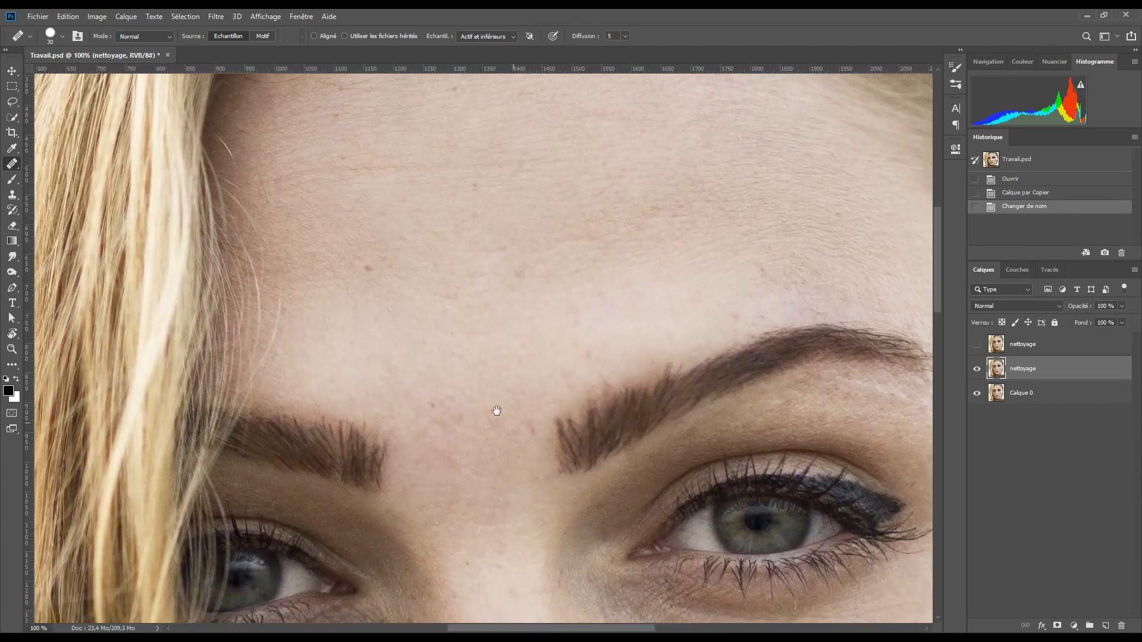
pyautogui.keyDown('alt'); pyautogui.click(380, 303); pyautogui.keyUp('alt')
pyautogui.moveTo(368, 269); pyautogui.dragTo(367, 268)
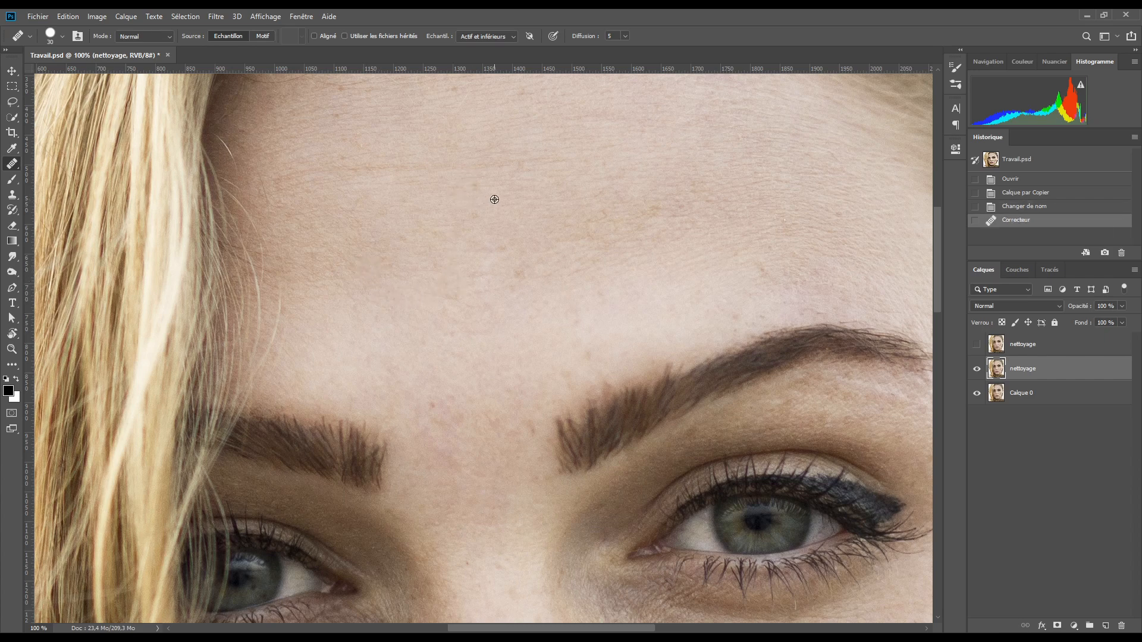
pyautogui.click(477, 183)
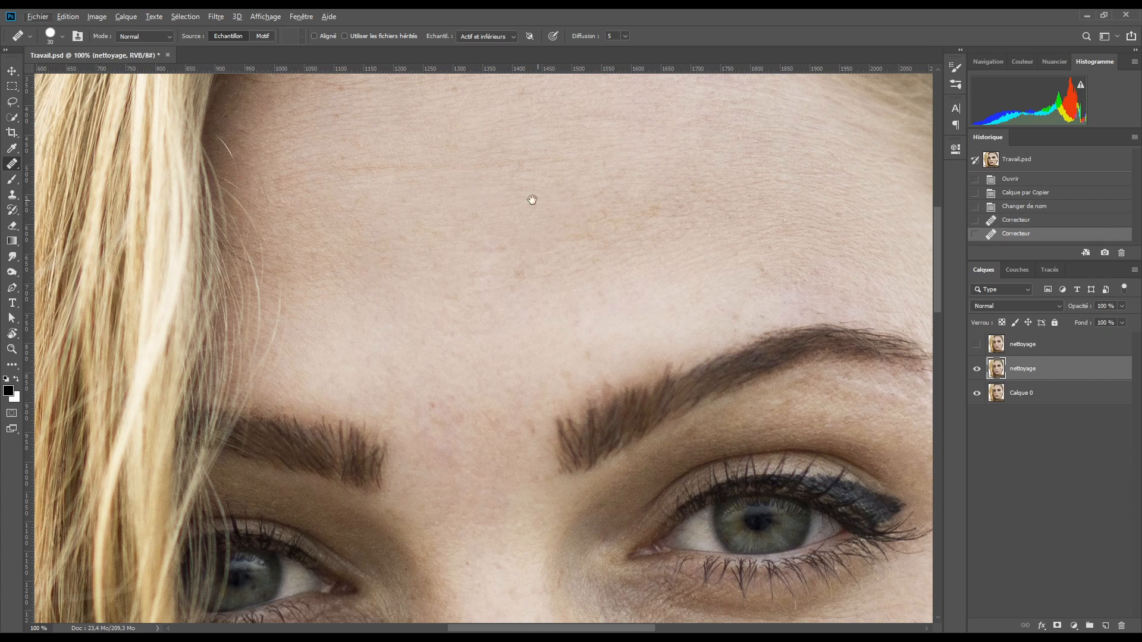
# Step: Review the healing brush's size and hardness settings, and heal the remaining spots across the upper forehead
pyautogui.moveTo(533, 199); pyautogui.dragTo(521, 258)
pyautogui.rightClick(491, 212)
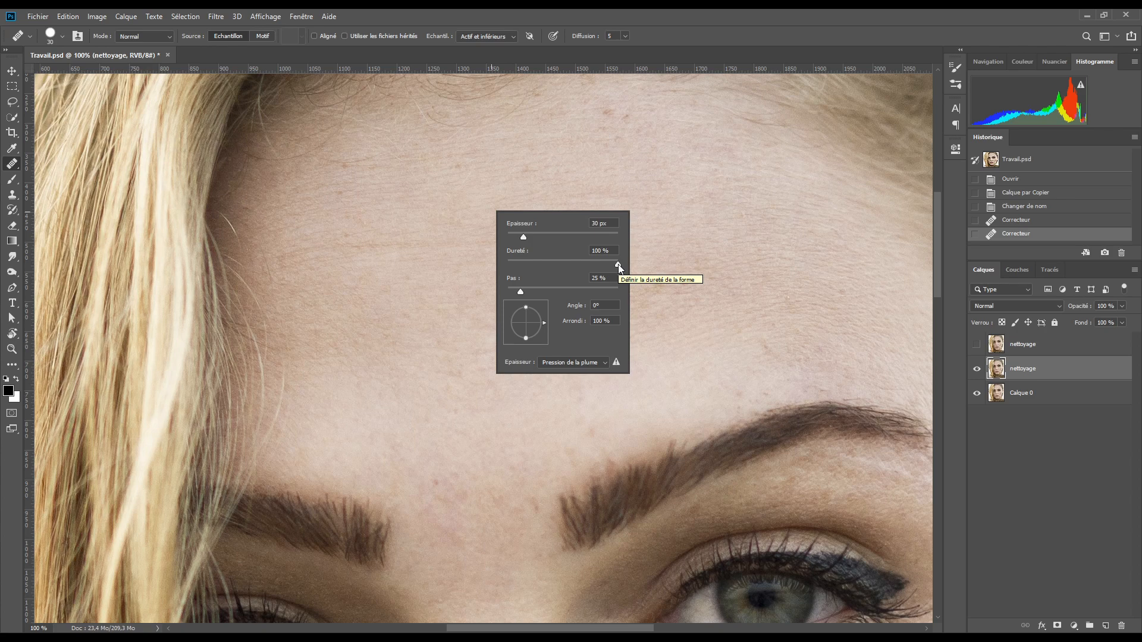
pyautogui.click(690, 24)
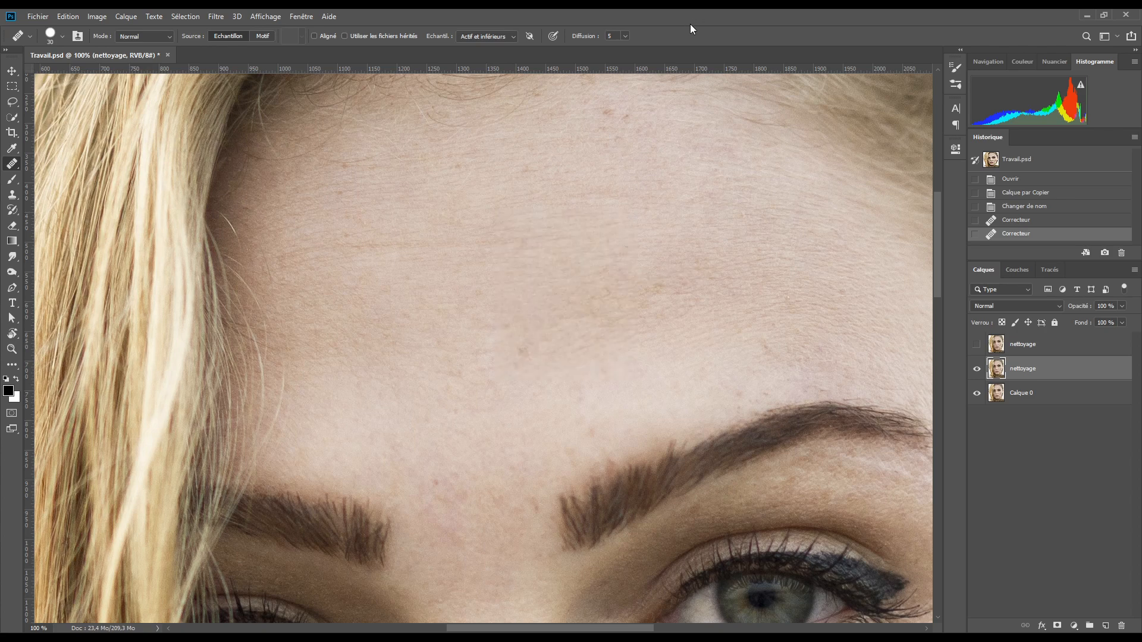
pyautogui.keyDown('alt'); pyautogui.click(378, 222); pyautogui.keyUp('alt')
pyautogui.moveTo(270, 252)
pyautogui.mouseDown()
pyautogui.moveTo(321, 247)
pyautogui.moveTo(316, 266)
pyautogui.moveTo(362, 247)
pyautogui.moveTo(503, 241)
pyautogui.mouseUp()
pyautogui.keyDown('alt'); pyautogui.click(282, 229); pyautogui.keyUp('alt')
pyautogui.keyDown('alt'); pyautogui.click(538, 258); pyautogui.keyUp('alt')
pyautogui.click(474, 227)
pyautogui.moveTo(584, 135)
pyautogui.mouseDown()
pyautogui.moveTo(579, 196)
pyautogui.moveTo(473, 267)
pyautogui.mouseUp()
pyautogui.click(495, 245)
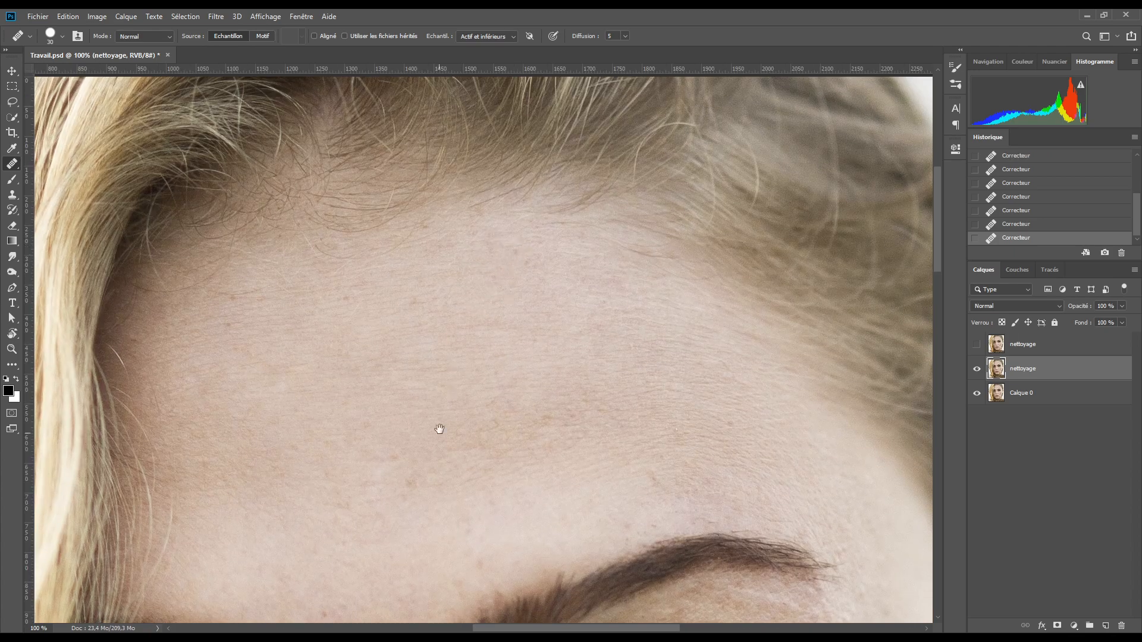
# Step: Heal the mole beside the lower lip and the spots on the chin and around the mouth with nearby skin samples
pyautogui.moveTo(439, 429); pyautogui.dragTo(512, 101)
pyautogui.moveTo(380, 523); pyautogui.dragTo(464, 119)
pyautogui.moveTo(407, 485); pyautogui.dragTo(353, 330)
pyautogui.keyDown('alt'); pyautogui.click(350, 400); pyautogui.keyUp('alt')
pyautogui.click(338, 370)
pyautogui.keyDown('alt'); pyautogui.click(612, 483); pyautogui.keyUp('alt')
pyautogui.moveTo(653, 501)
pyautogui.mouseDown()
pyautogui.moveTo(638, 490)
pyautogui.moveTo(655, 509)
pyautogui.mouseUp()
pyautogui.click(574, 544)
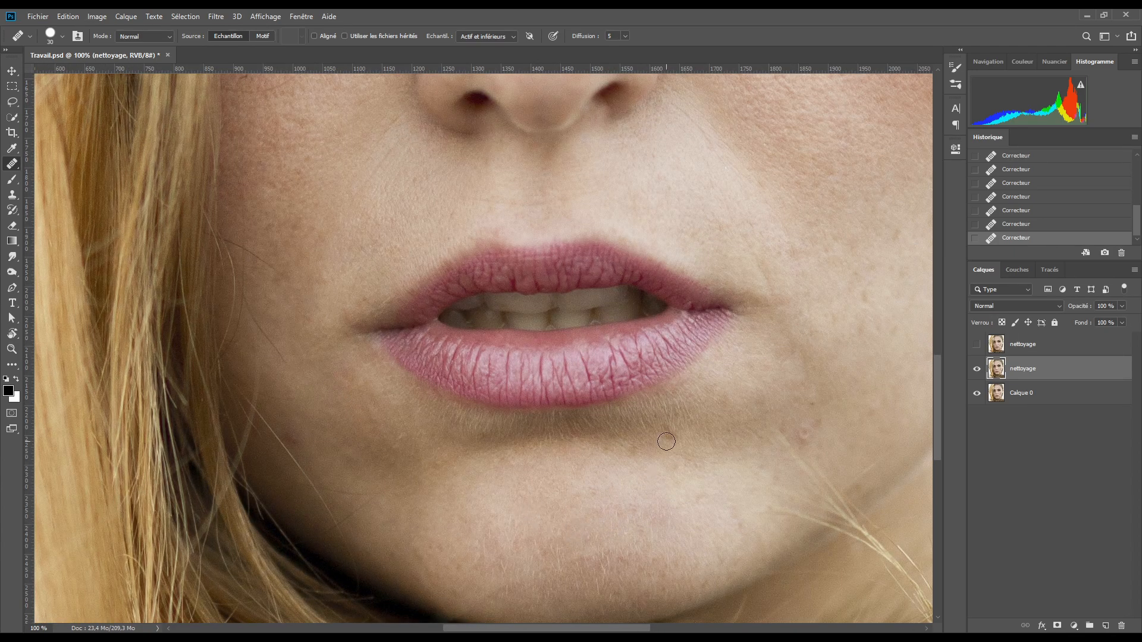
pyautogui.click(803, 431)
pyautogui.keyDown('alt'); pyautogui.click(309, 421); pyautogui.keyUp('alt')
pyautogui.click(290, 436)
pyautogui.click(417, 471)
# Step: Heal the spots on the cheek beside the nose and on the nose itself, sampling clean skin for each area
pyautogui.moveTo(781, 218)
pyautogui.mouseDown()
pyautogui.moveTo(420, 411)
pyautogui.moveTo(458, 515)
pyautogui.mouseUp()
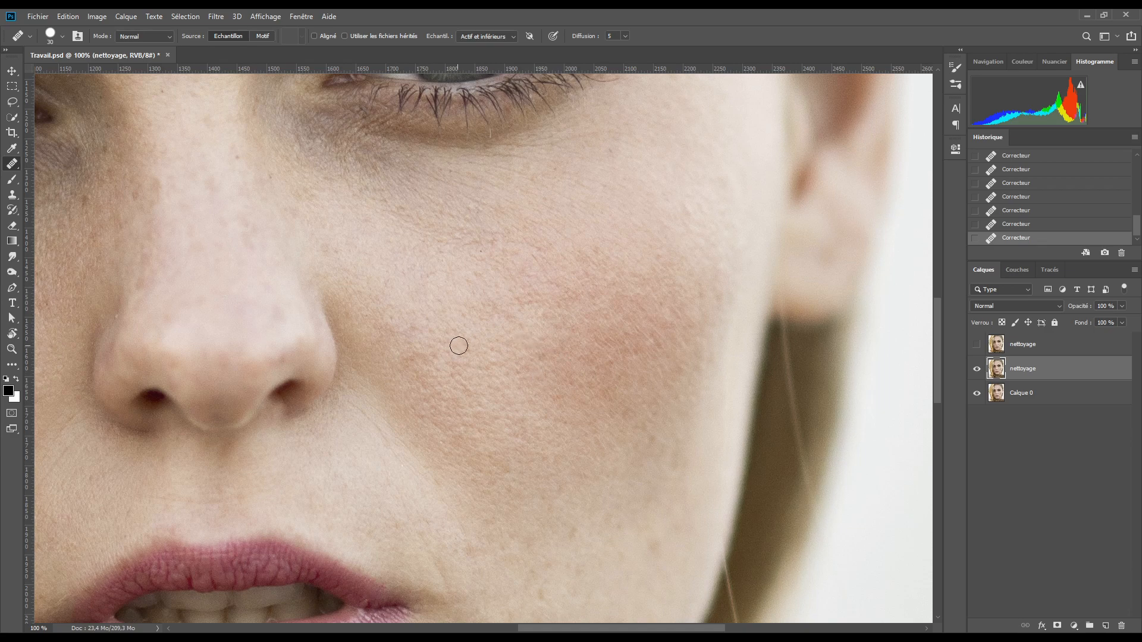
pyautogui.keyDown('alt'); pyautogui.click(458, 391); pyautogui.keyUp('alt')
pyautogui.click(416, 359)
pyautogui.keyDown('alt'); pyautogui.click(308, 382); pyautogui.keyUp('alt')
pyautogui.click(270, 368)
# Step: Heal the marks beneath the fully visible eye and along the fold between nose and mouth
pyautogui.moveTo(179, 231); pyautogui.dragTo(502, 394)
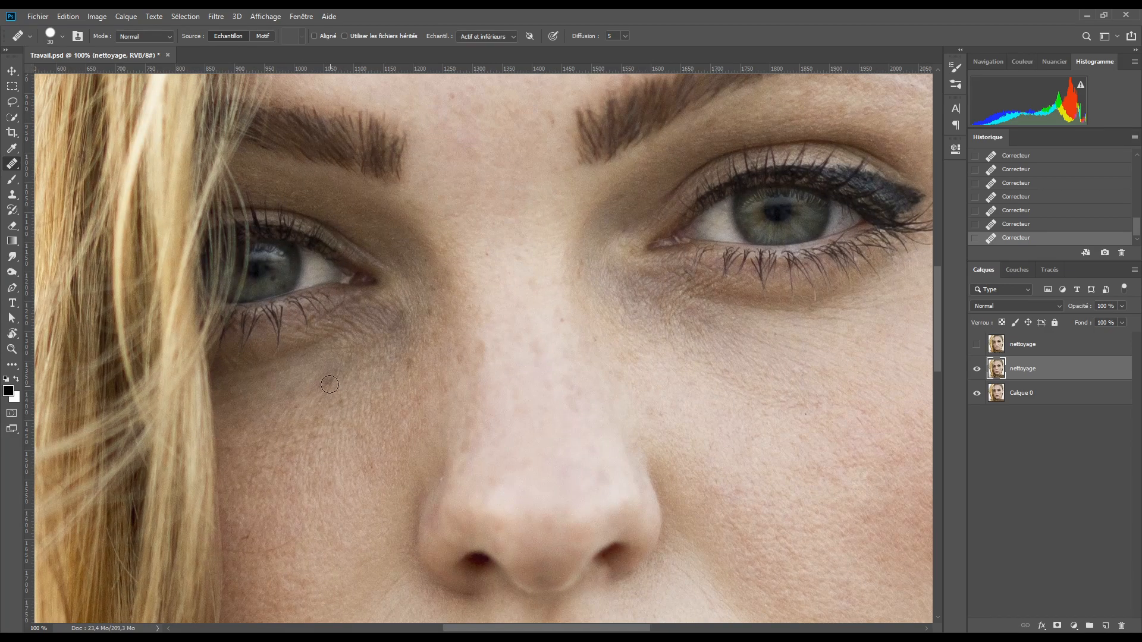
pyautogui.keyDown('alt'); pyautogui.click(684, 378); pyautogui.keyUp('alt')
pyautogui.click(734, 386)
pyautogui.moveTo(675, 601); pyautogui.dragTo(550, 307)
pyautogui.keyDown('alt'); pyautogui.click(583, 384); pyautogui.keyUp('alt')
pyautogui.click(603, 379)
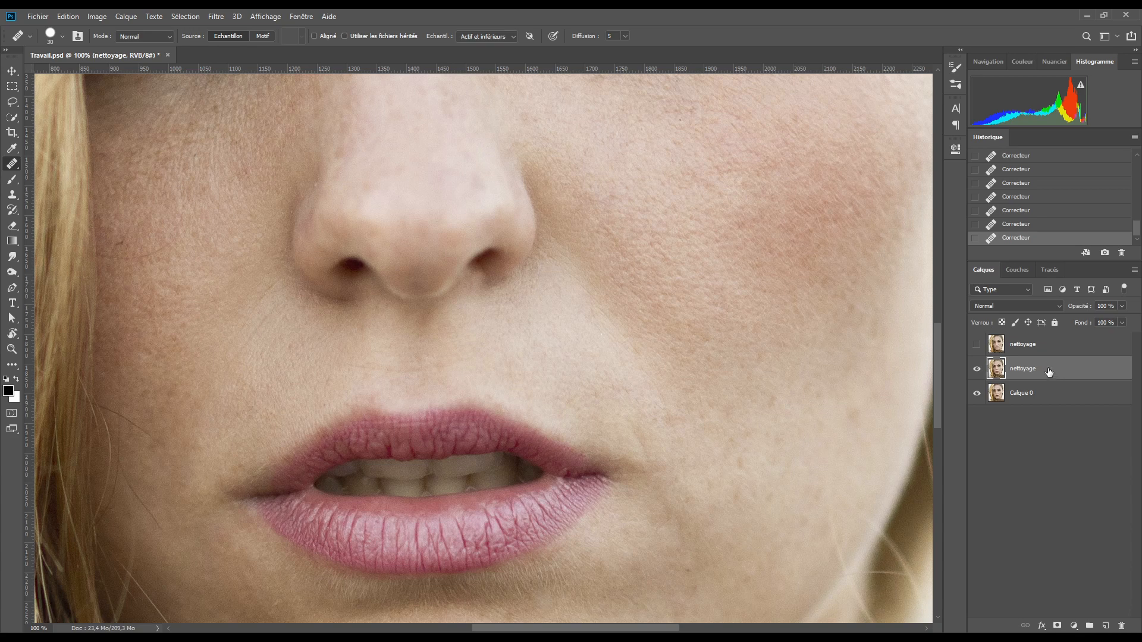
# Step: Delete the partly healed nettoyage copy and show the already prepared nettoyage layer
pyautogui.moveTo(1048, 370); pyautogui.dragTo(1122, 625)
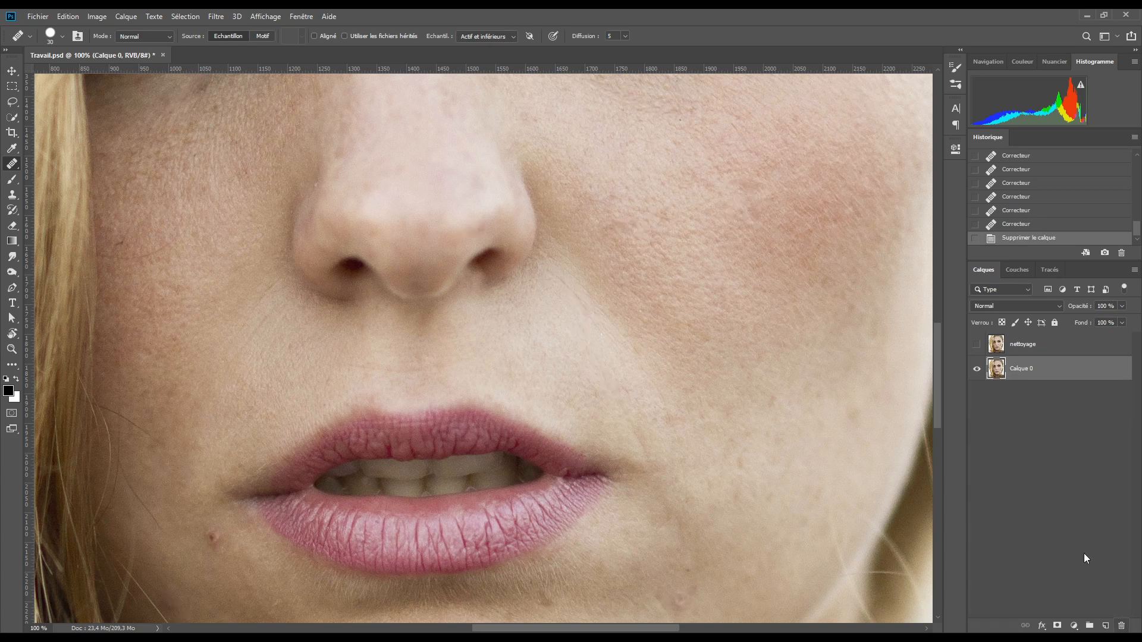
pyautogui.click(975, 348)
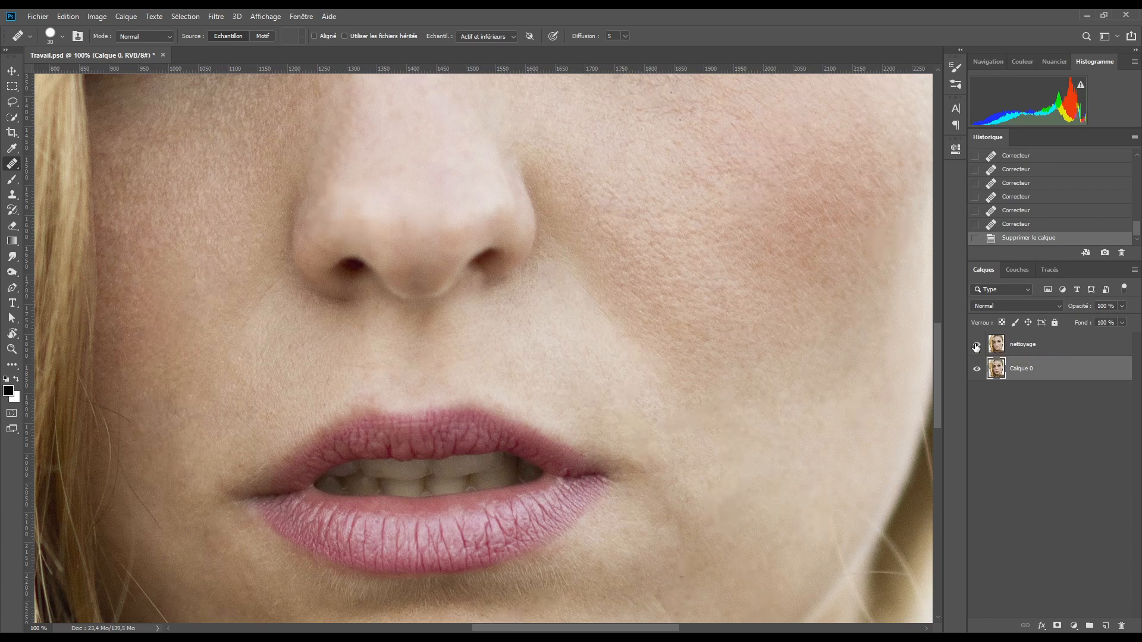
# Step: Compare the portrait before and after skin cleanup by toggling the nettoyage layer's visibility at several zoom levels
pyautogui.scroll(-5, 411, 381)
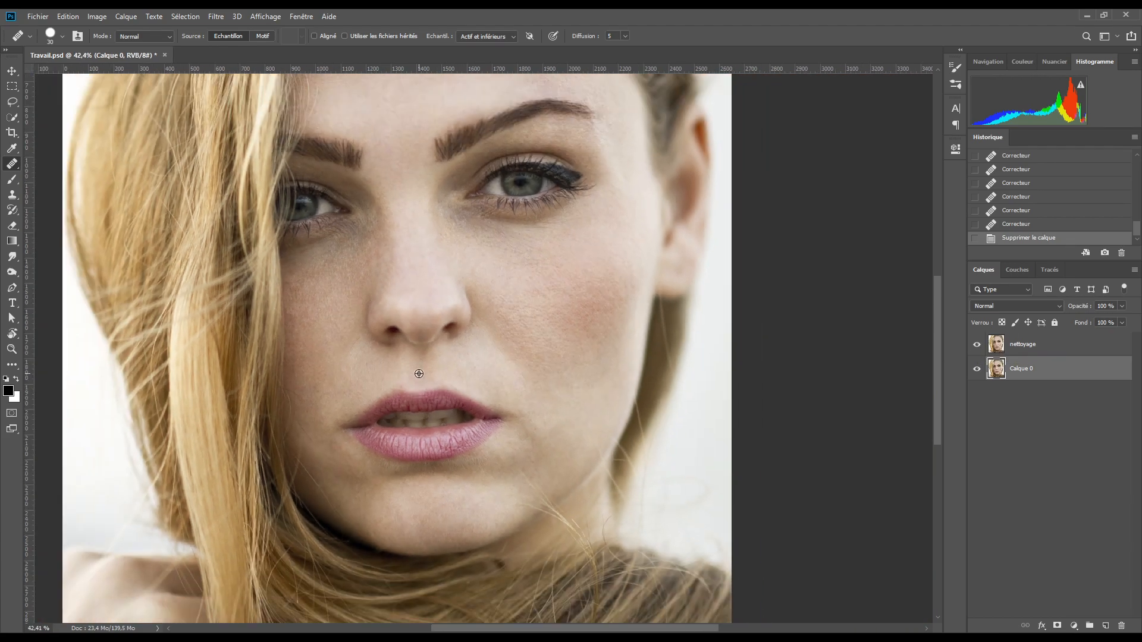
pyautogui.moveTo(417, 346); pyautogui.dragTo(495, 390)
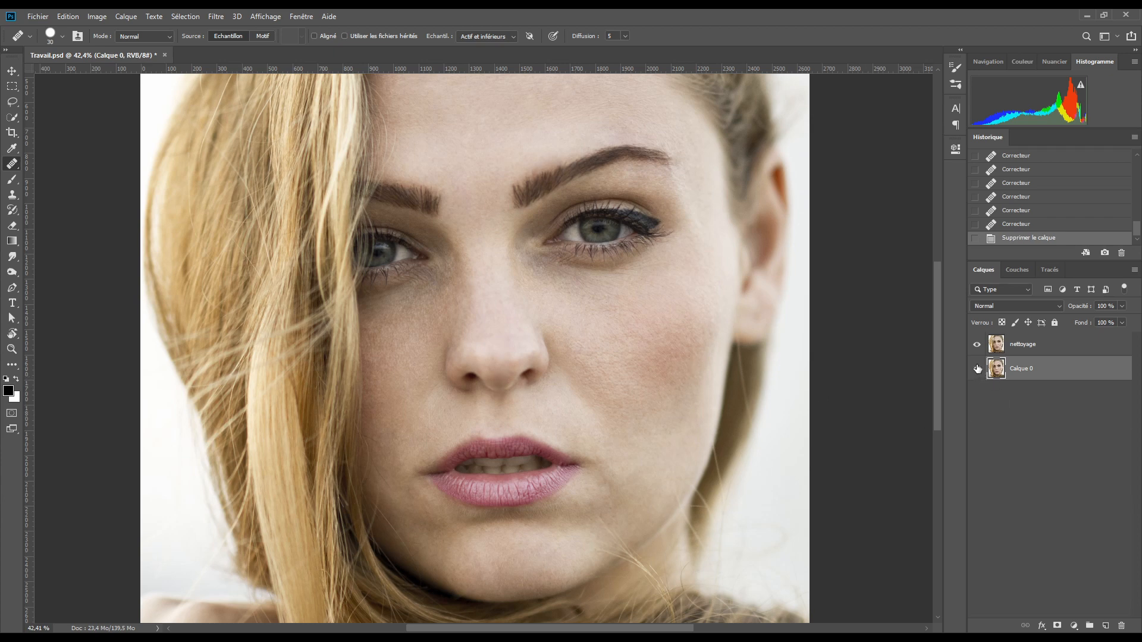
pyautogui.click(976, 345)
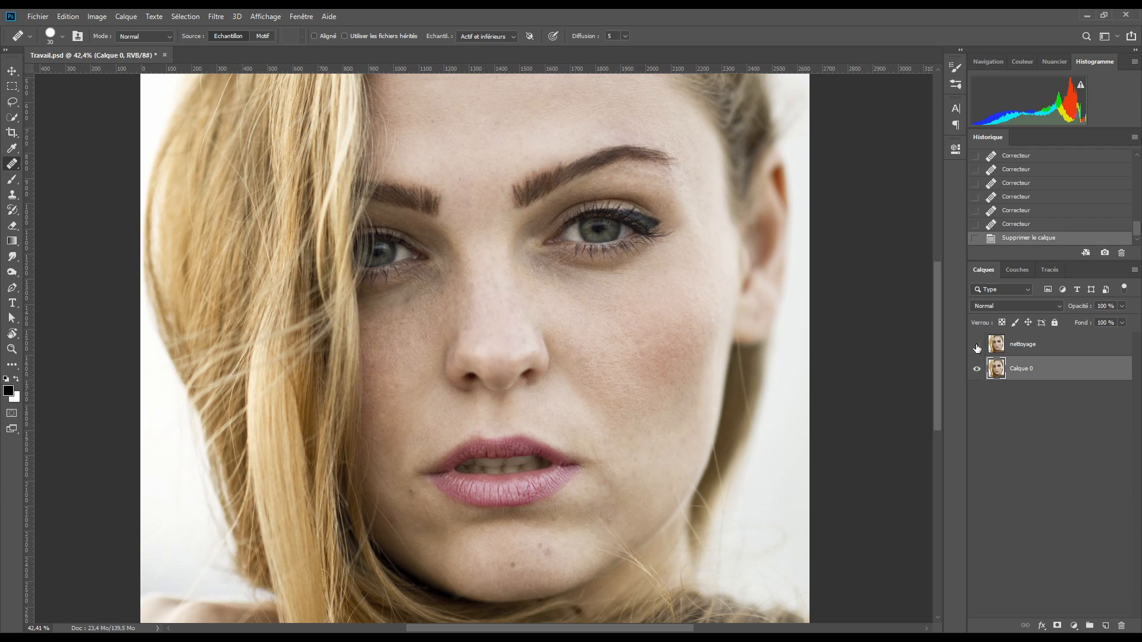
pyautogui.click(977, 345)
pyautogui.click(977, 347)
pyautogui.click(976, 346)
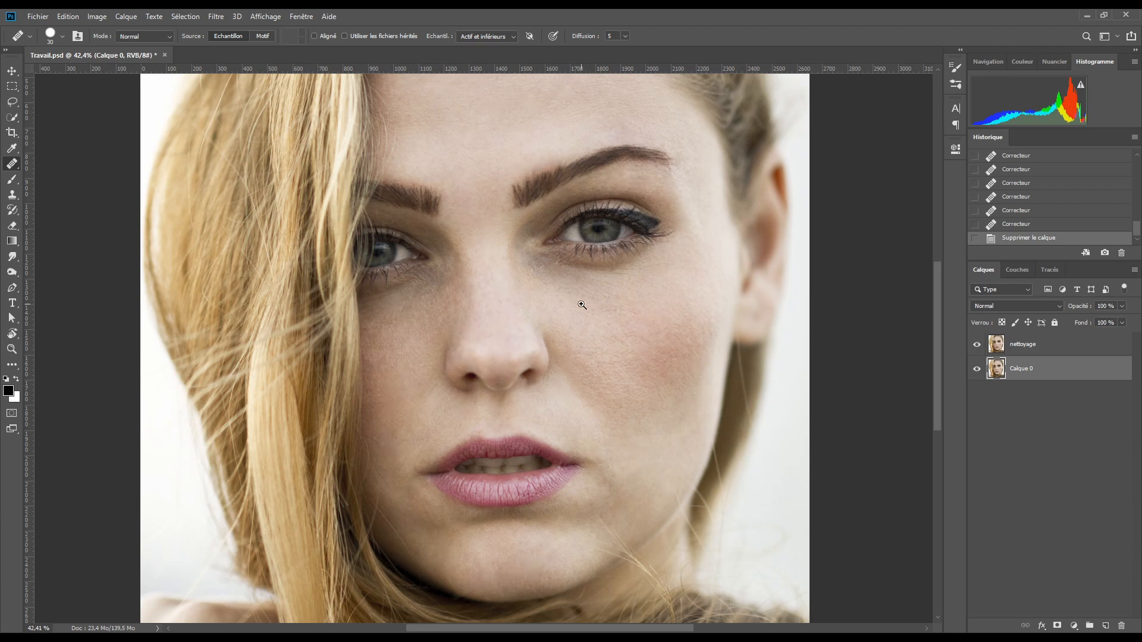
pyautogui.scroll(2, 583, 309)
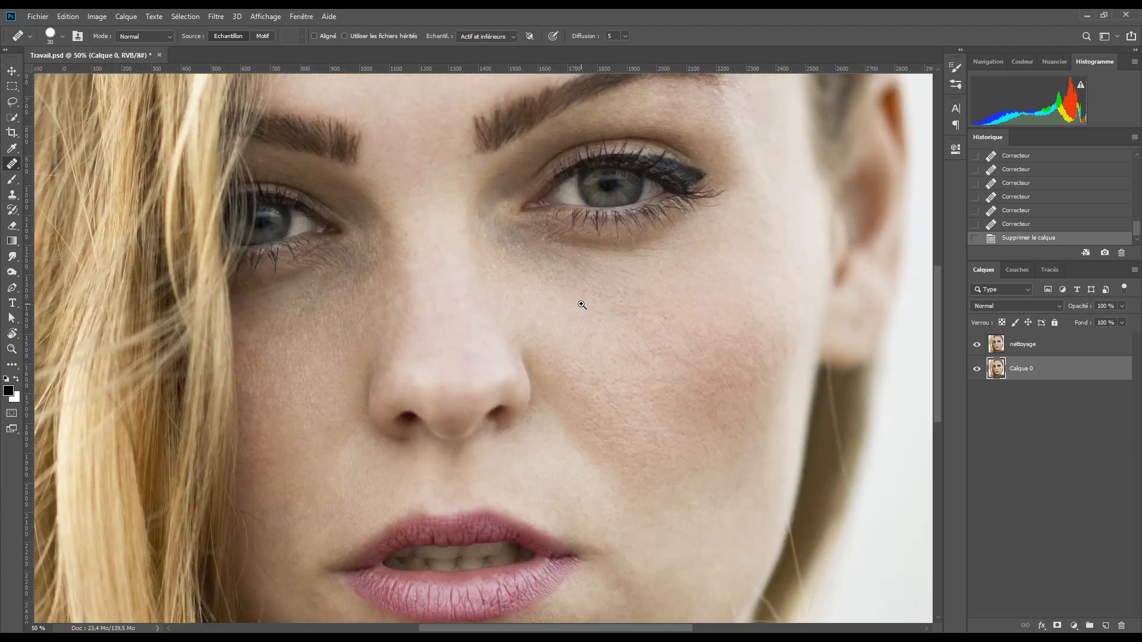
pyautogui.click(976, 346)
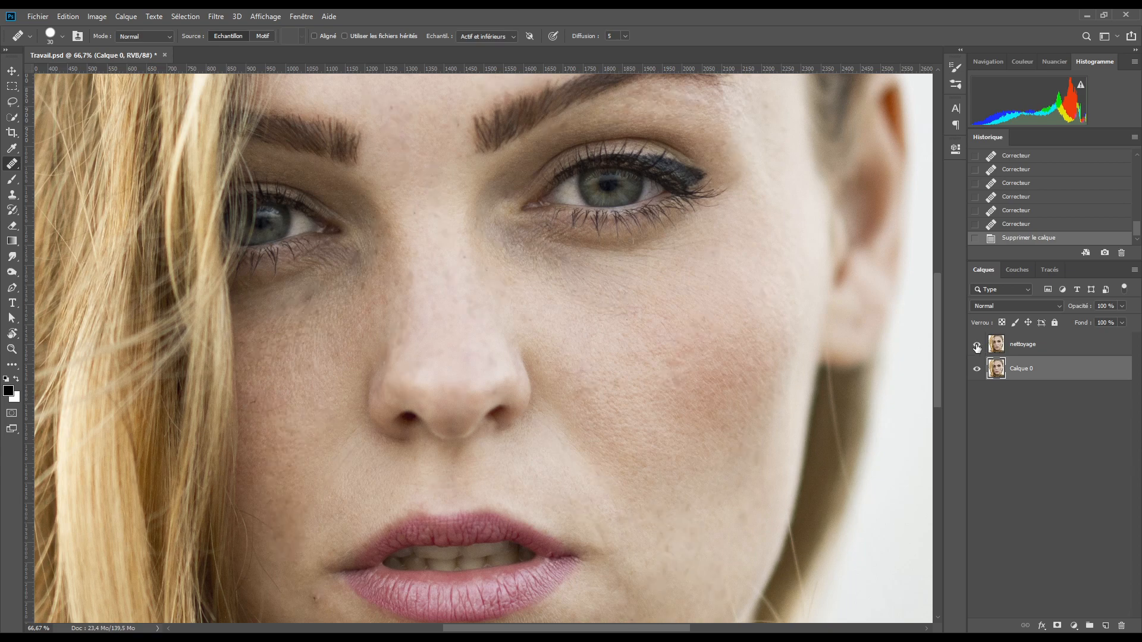
pyautogui.click(976, 346)
pyautogui.moveTo(647, 425); pyautogui.dragTo(703, 362)
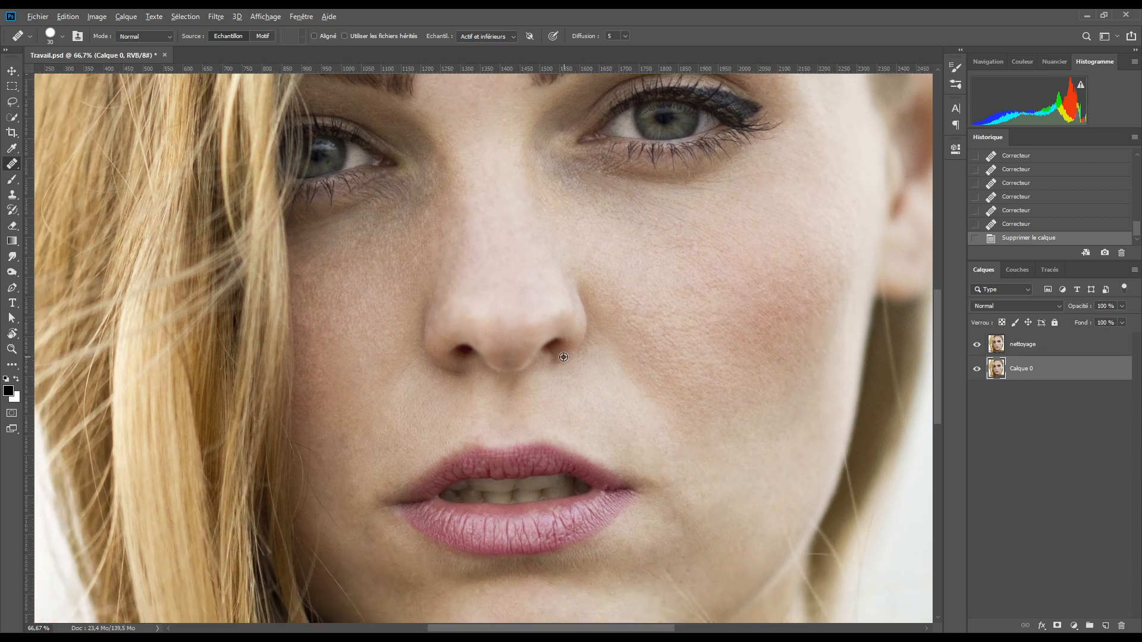
pyautogui.scroll(-2, 563, 357)
pyautogui.moveTo(588, 343); pyautogui.dragTo(577, 395)
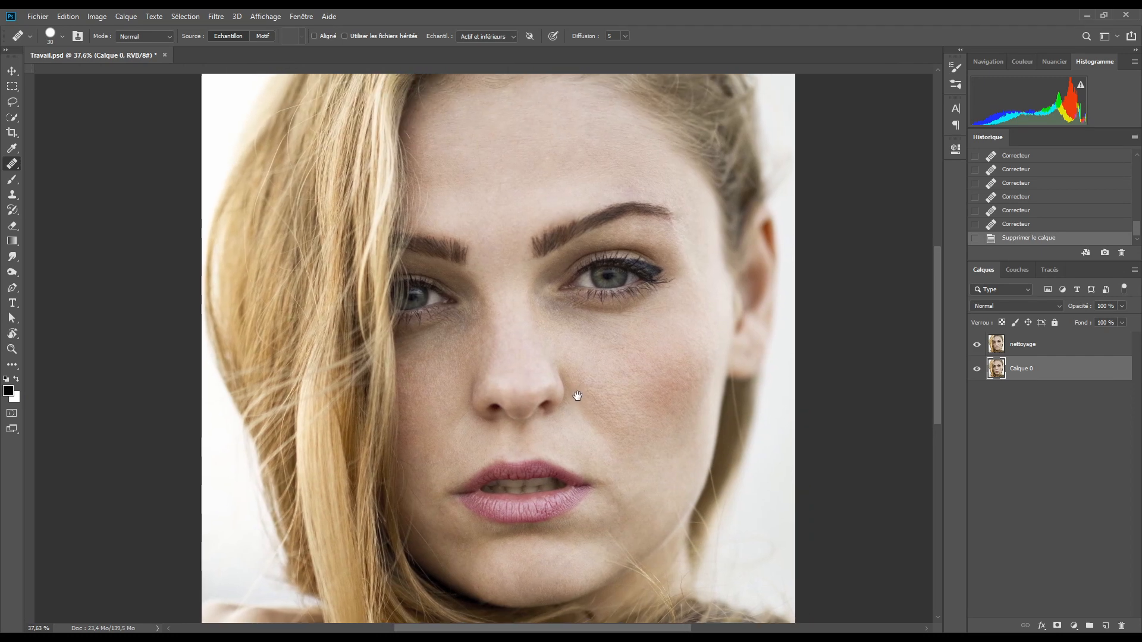
pyautogui.scroll(1, 577, 395)
pyautogui.hotkey('ctrl', 'r')
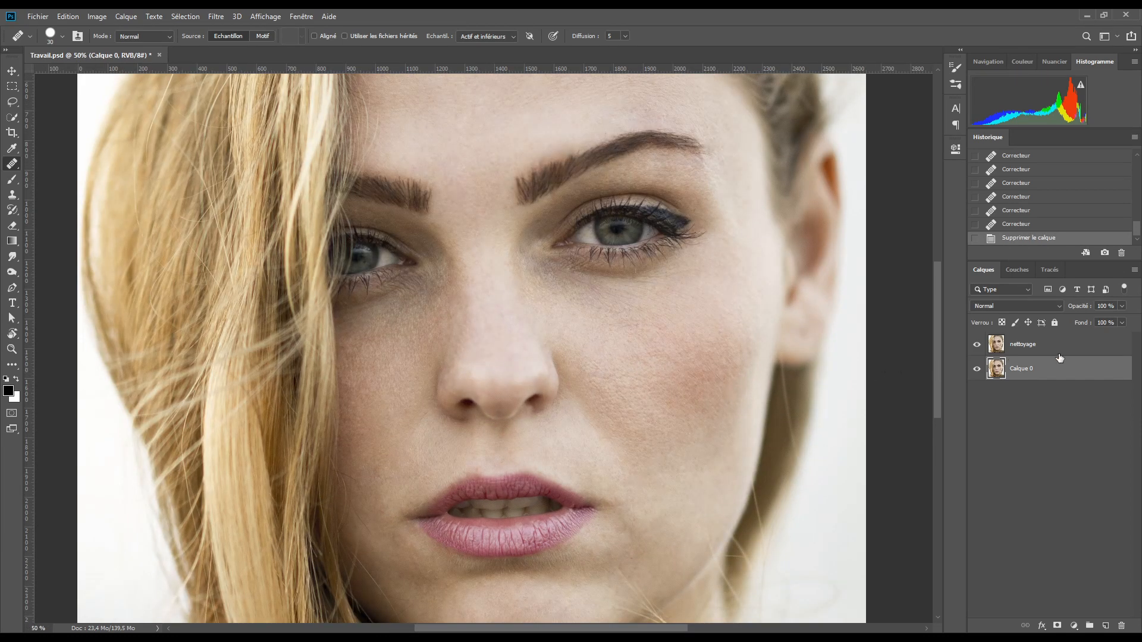
# Step: Duplicate the nettoyage layer and rename the copy retouche
pyautogui.click(1040, 345)
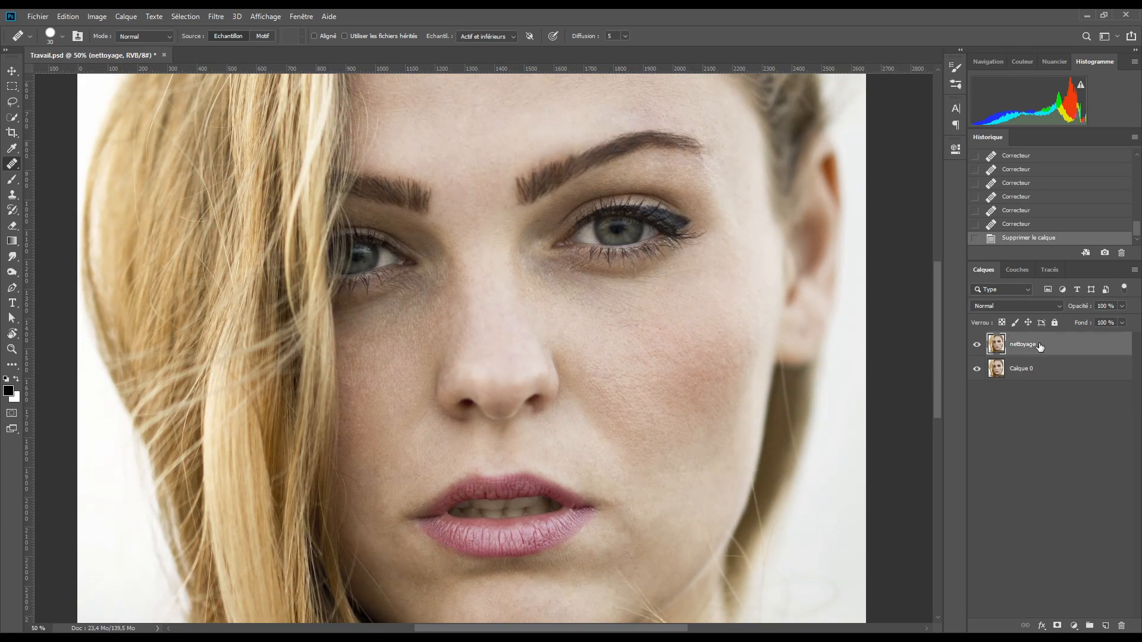
pyautogui.hotkey('ctrl', 'j')
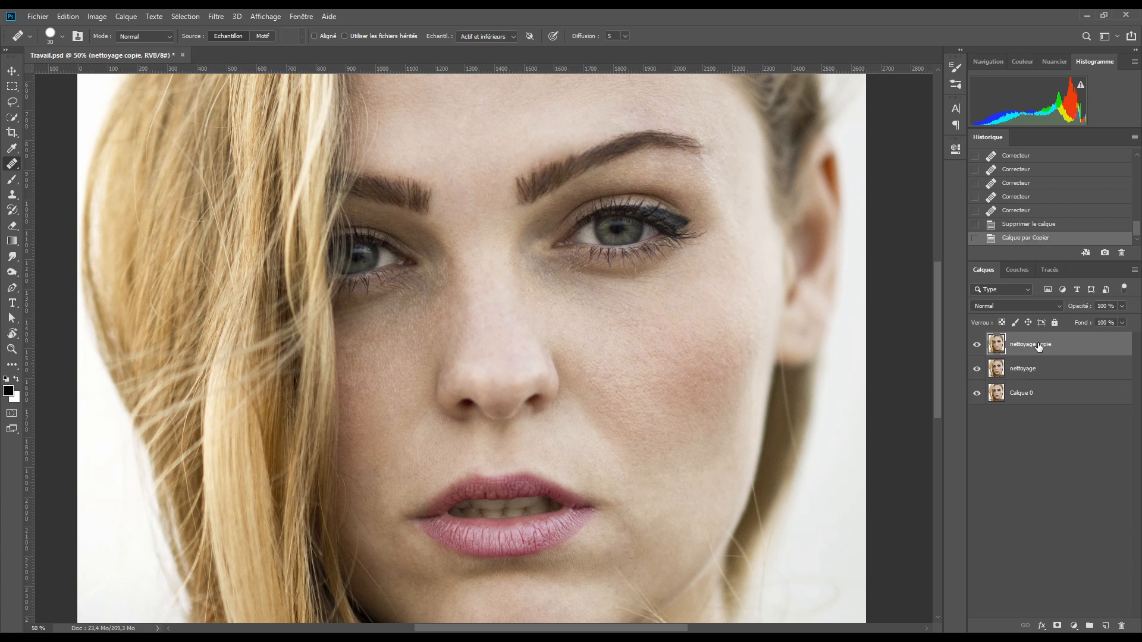
pyautogui.doubleClick(1030, 345)
pyautogui.write('retouche')
pyautogui.press('Return')
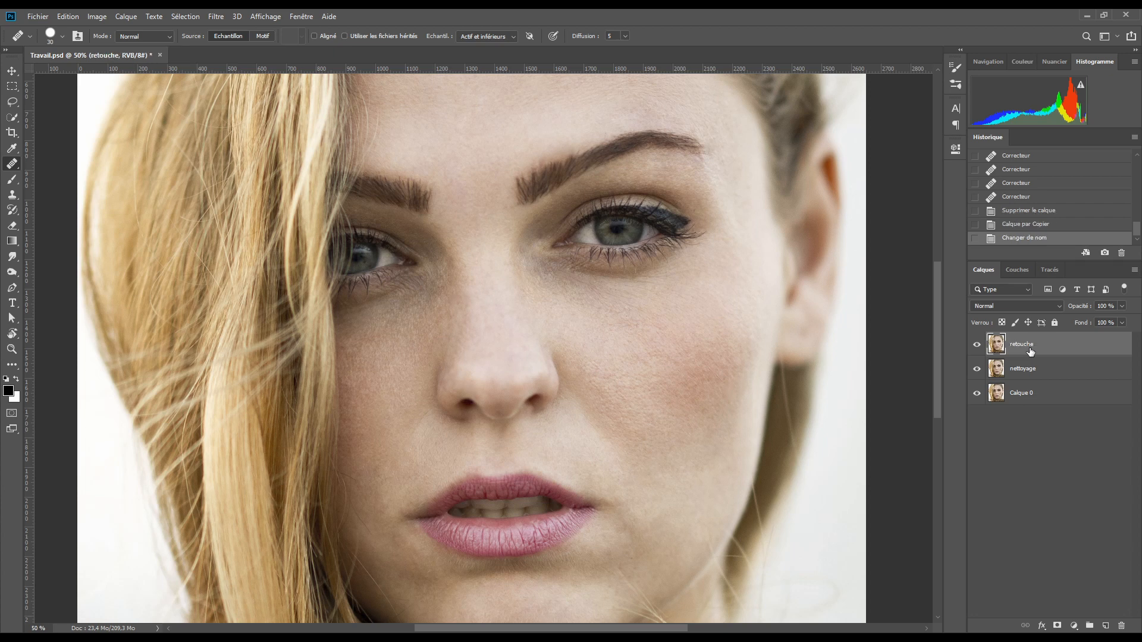
# Step: Invert the retouche layer to a negative and set its blend mode to Lumière vive
pyautogui.hotkey('ctrl', 'i')
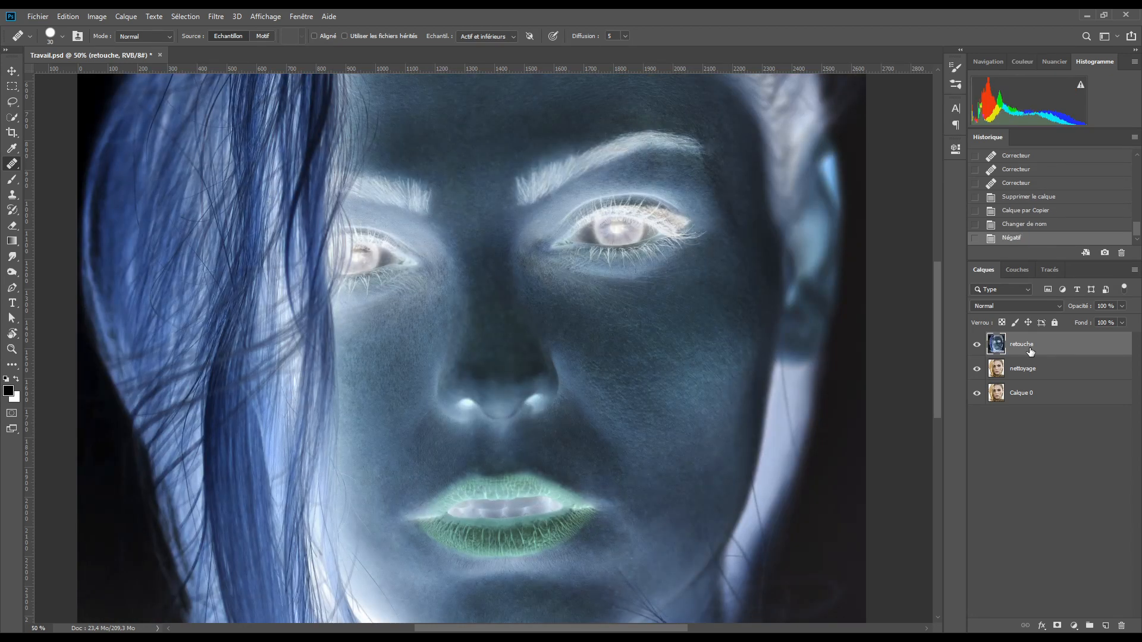
pyautogui.click(998, 306)
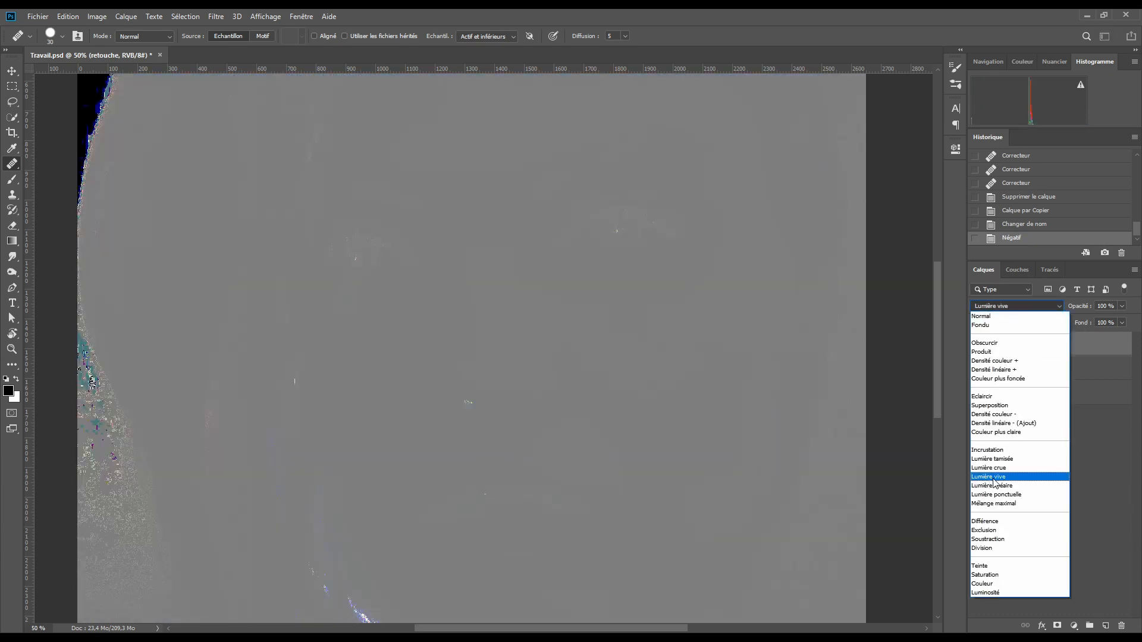
pyautogui.click(988, 477)
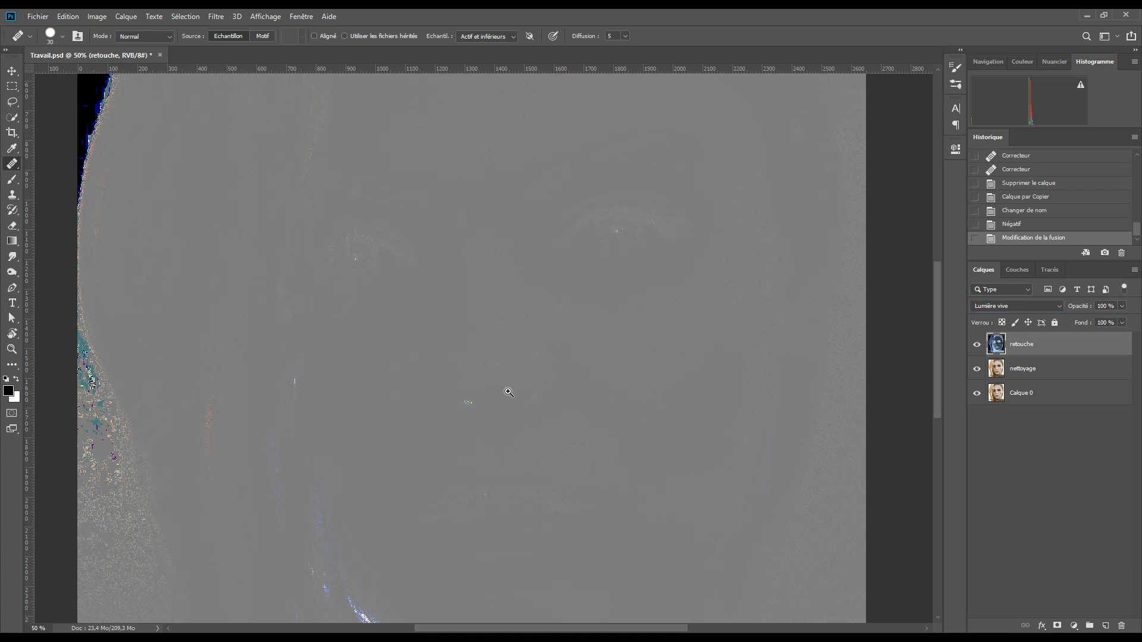
pyautogui.scroll(-1, 505, 390)
pyautogui.scroll(-2, 509, 390)
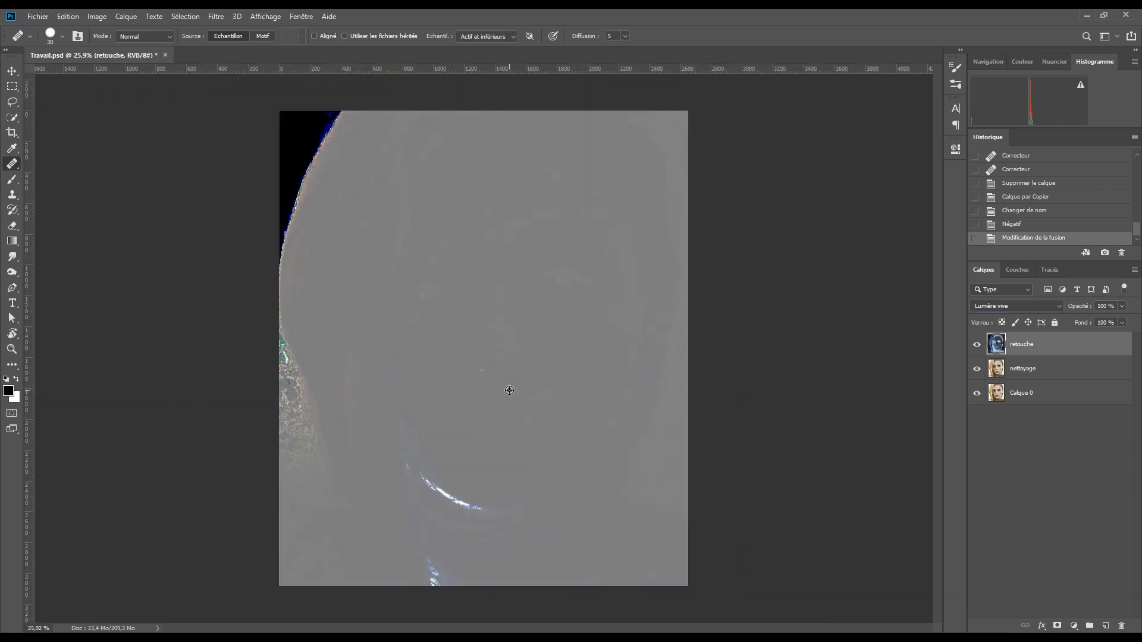
pyautogui.scroll(2, 509, 390)
pyautogui.scroll(-1, 509, 390)
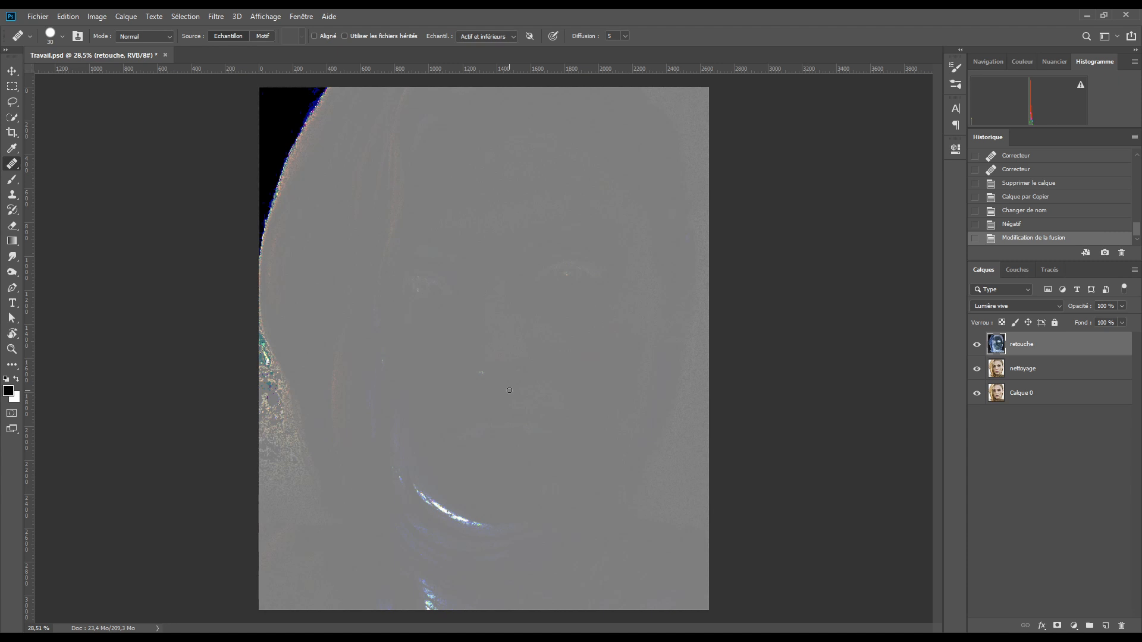
# Step: Apply the Passe-haut filter to the retouche layer with a radius of 20 pixels
pyautogui.scroll(3, 509, 390)
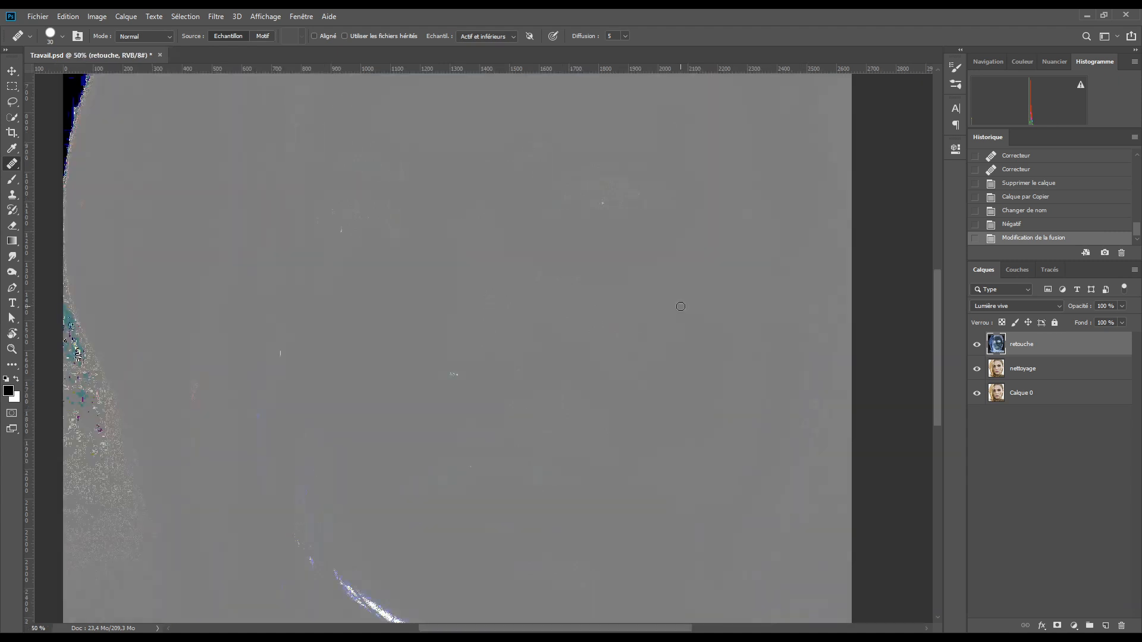
pyautogui.click(211, 17)
pyautogui.moveTo(251, 299)
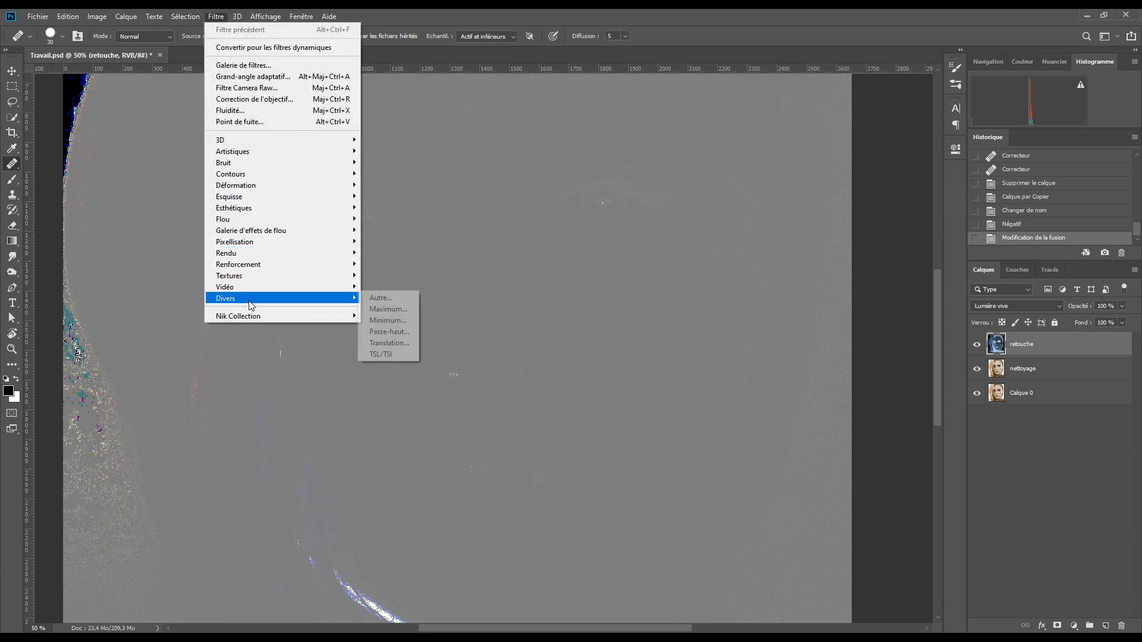
pyautogui.click(391, 332)
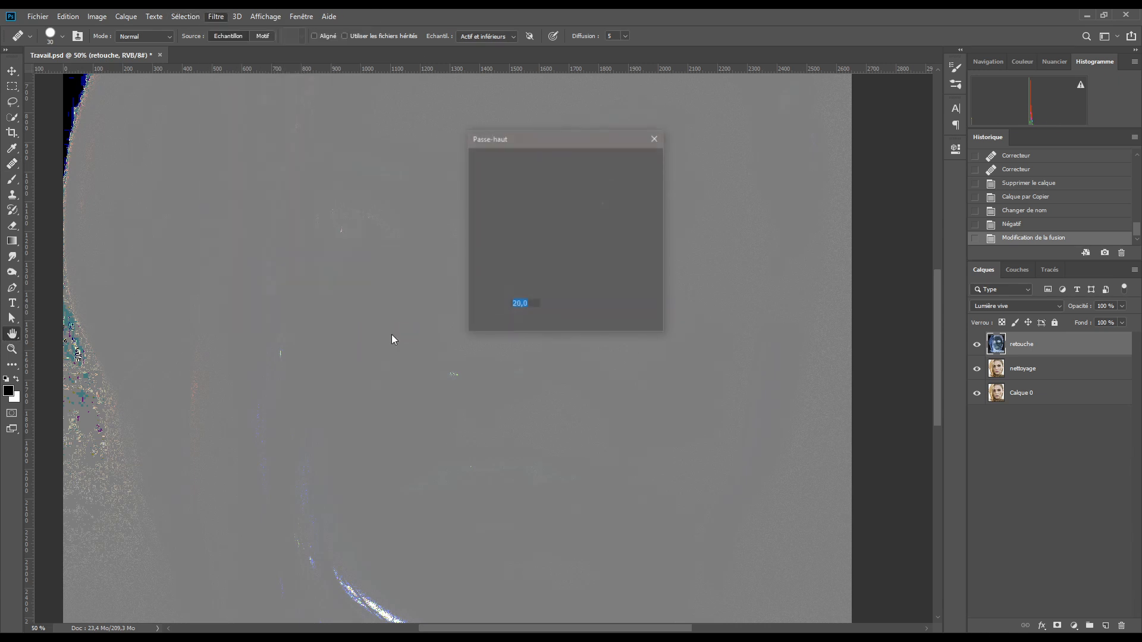
pyautogui.moveTo(521, 142); pyautogui.dragTo(751, 294)
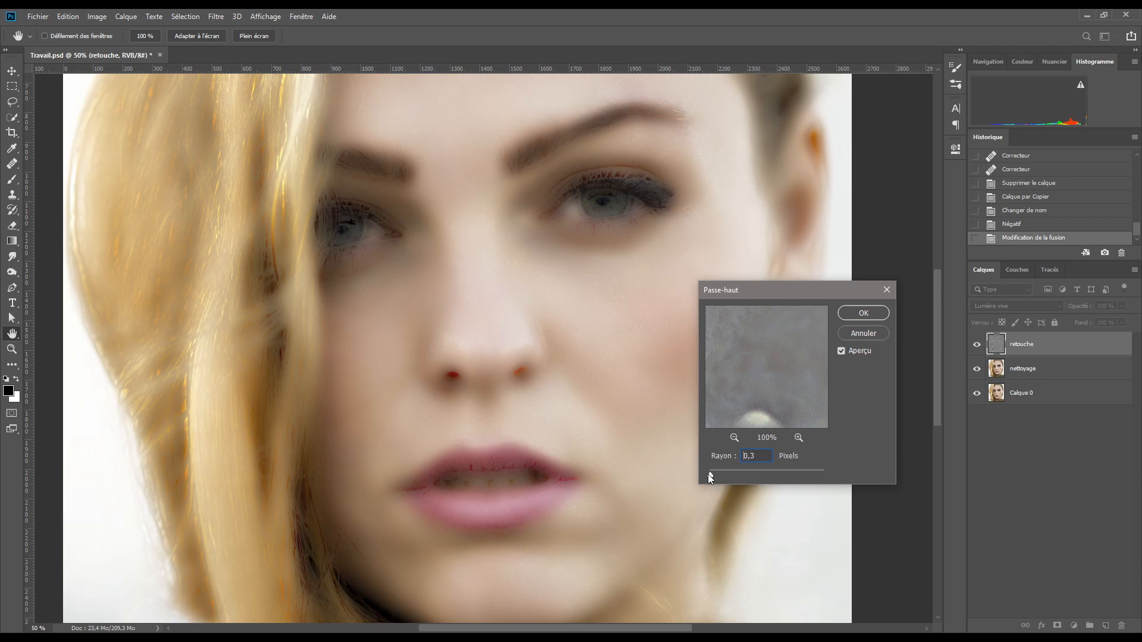
pyautogui.moveTo(707, 473); pyautogui.dragTo(754, 477)
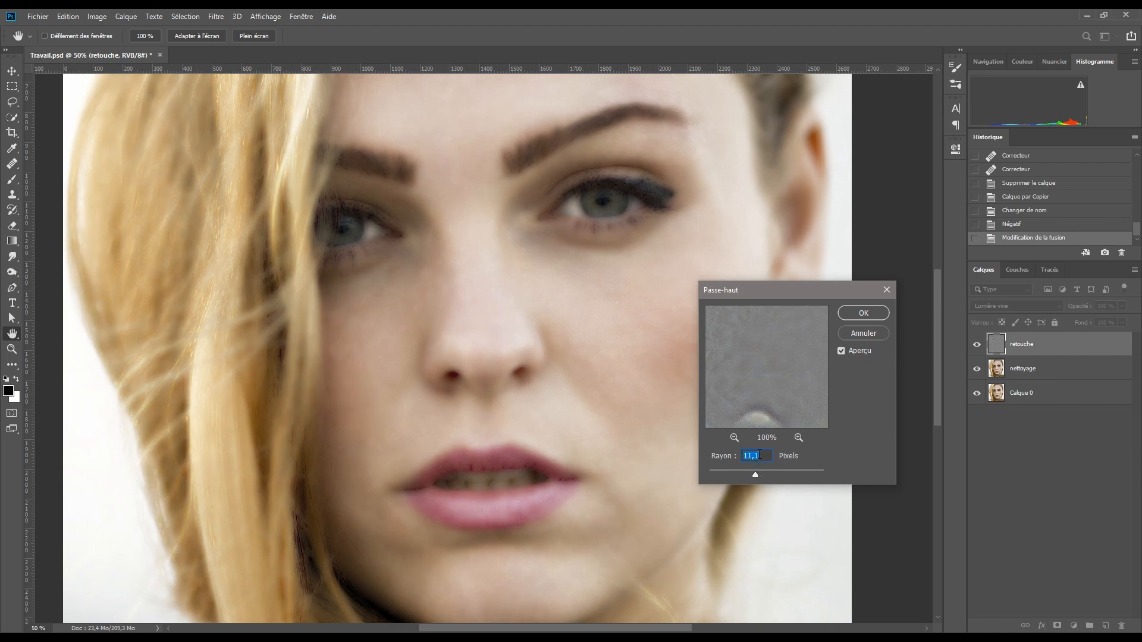
pyautogui.write('20')
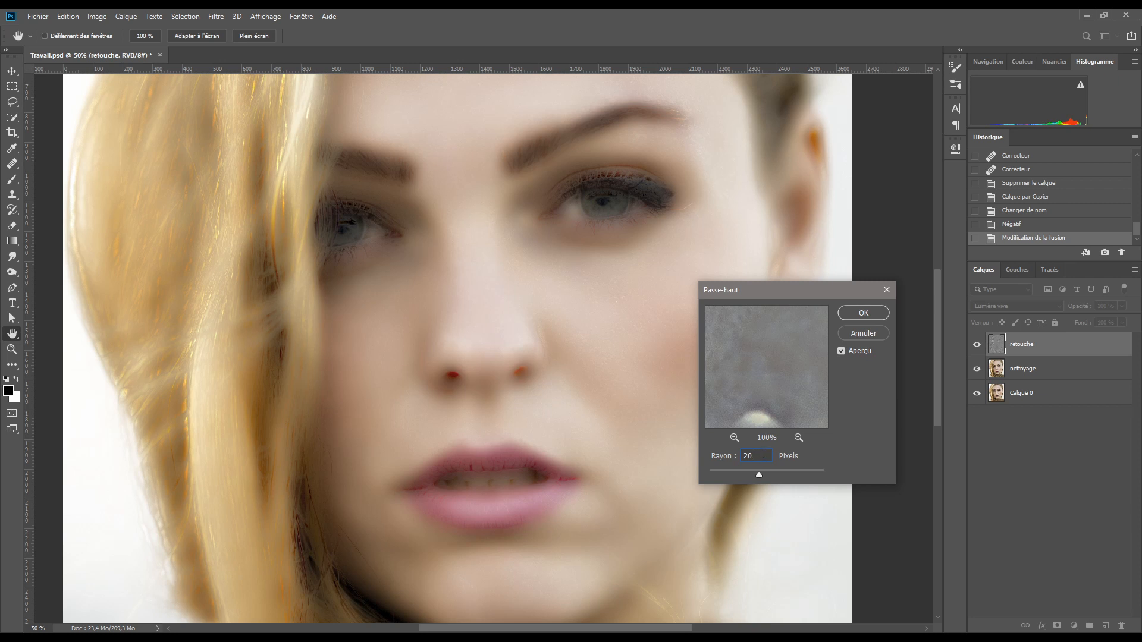
pyautogui.click(862, 313)
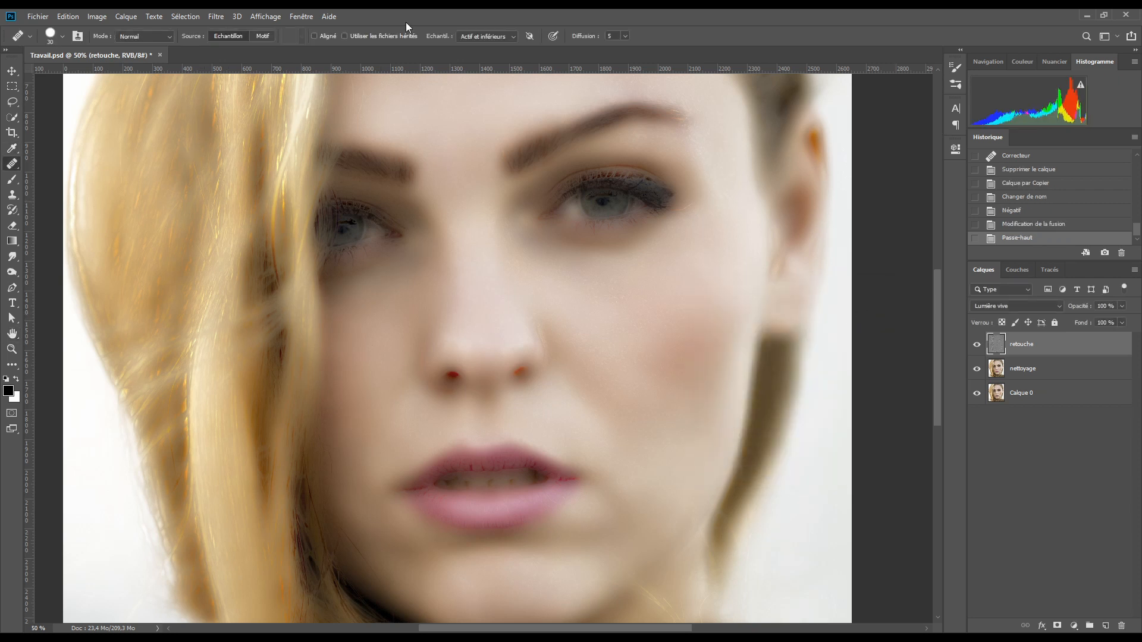
# Step: Apply Flou gaussien to the retouche layer with a radius of 8 pixels
pyautogui.click(216, 16)
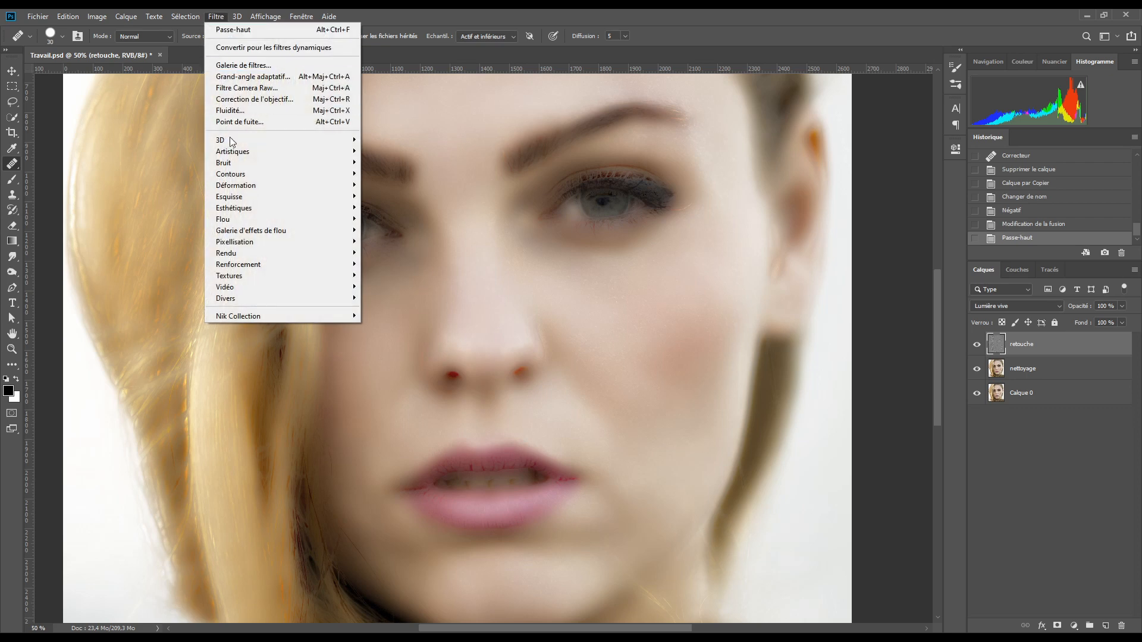
pyautogui.moveTo(277, 219)
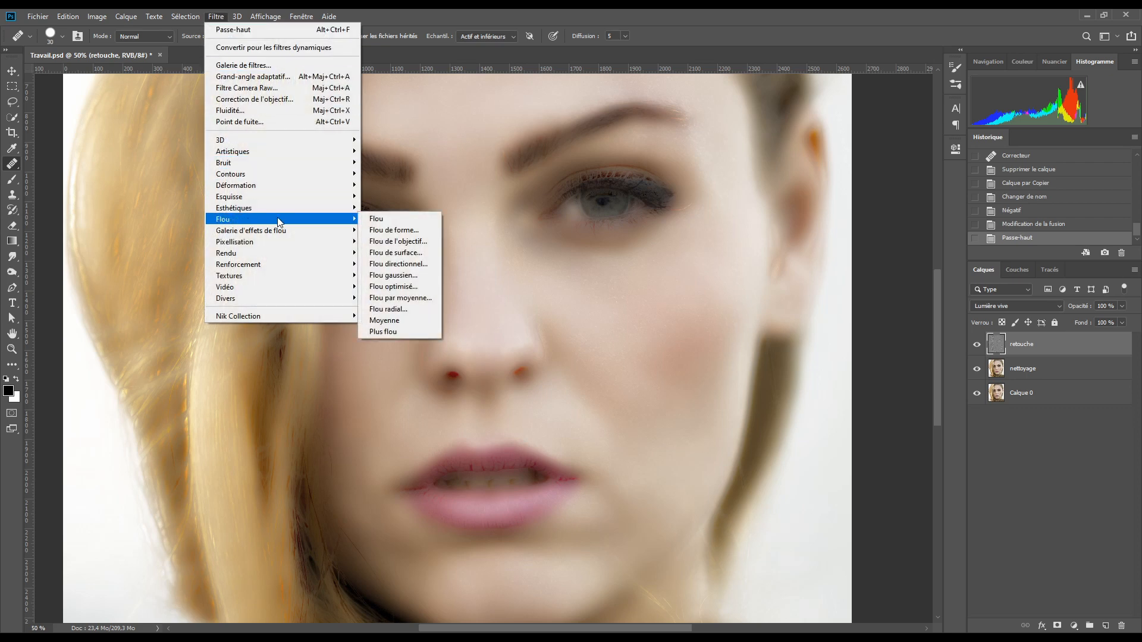
pyautogui.click(393, 277)
pyautogui.moveTo(926, 356)
pyautogui.mouseDown()
pyautogui.moveTo(855, 344)
pyautogui.moveTo(826, 356)
pyautogui.mouseUp()
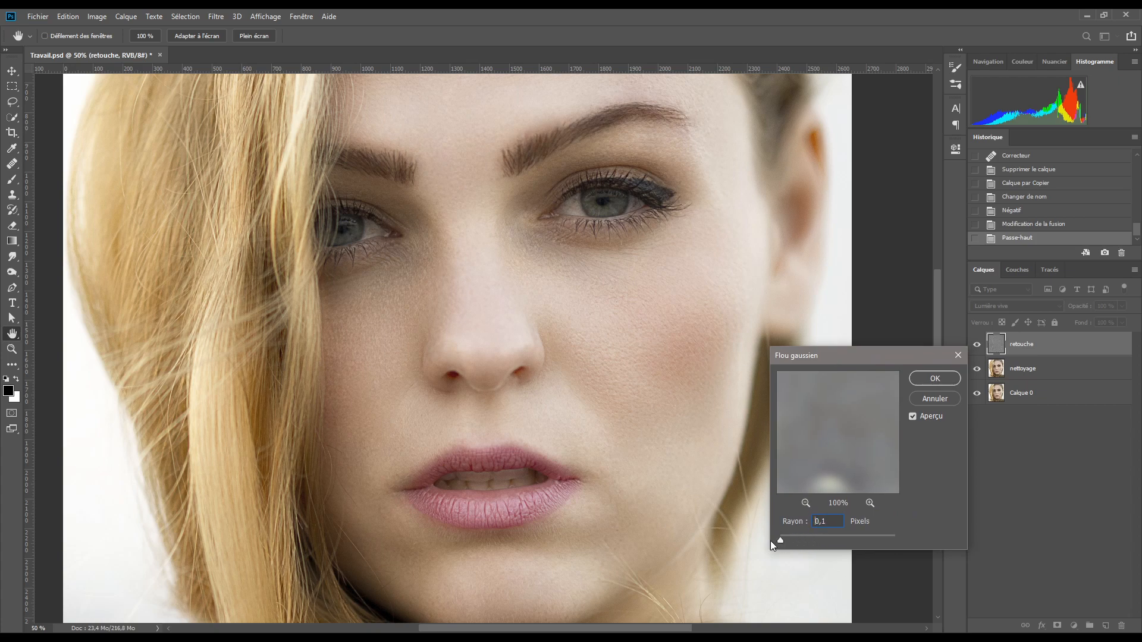
pyautogui.moveTo(770, 541); pyautogui.dragTo(770, 540)
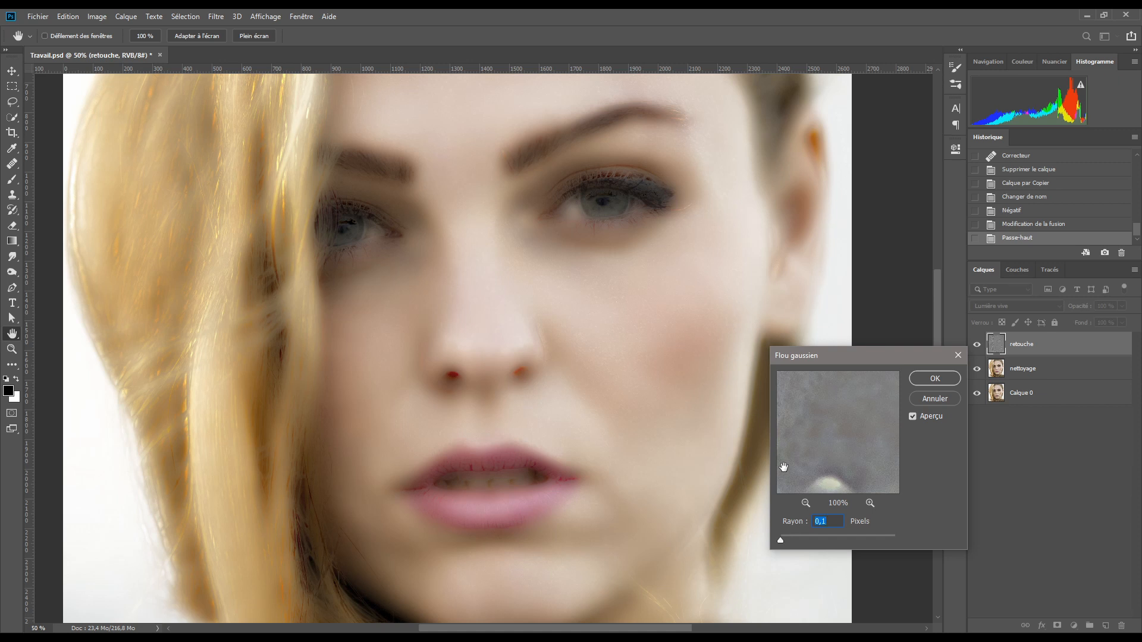
pyautogui.moveTo(780, 540); pyautogui.dragTo(789, 541)
pyautogui.moveTo(797, 538); pyautogui.dragTo(798, 537)
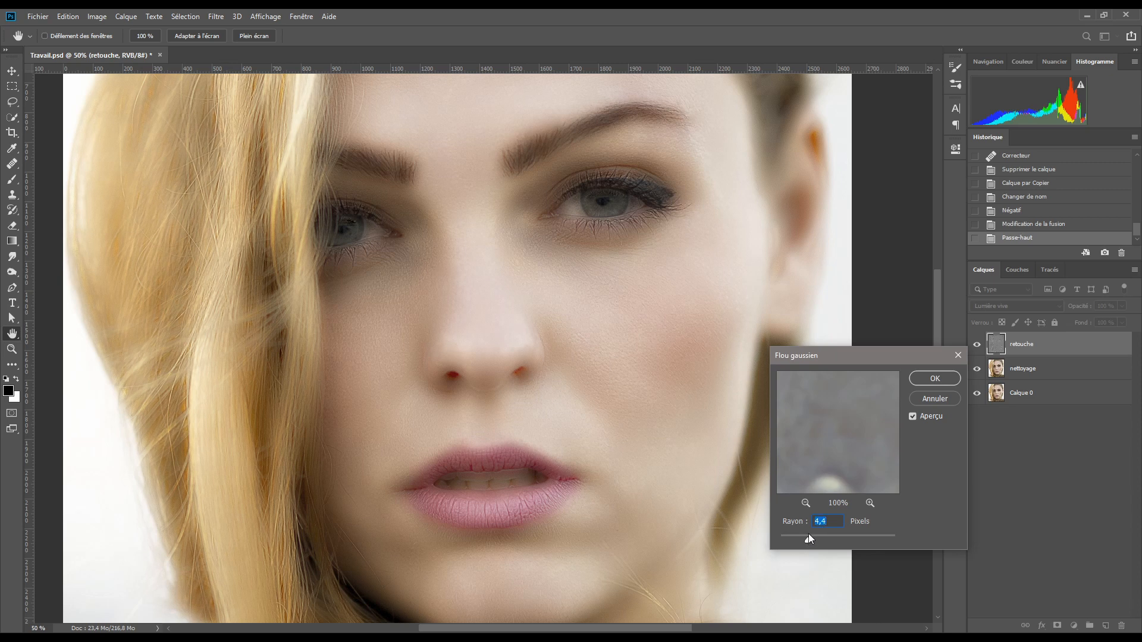
pyautogui.write('8')
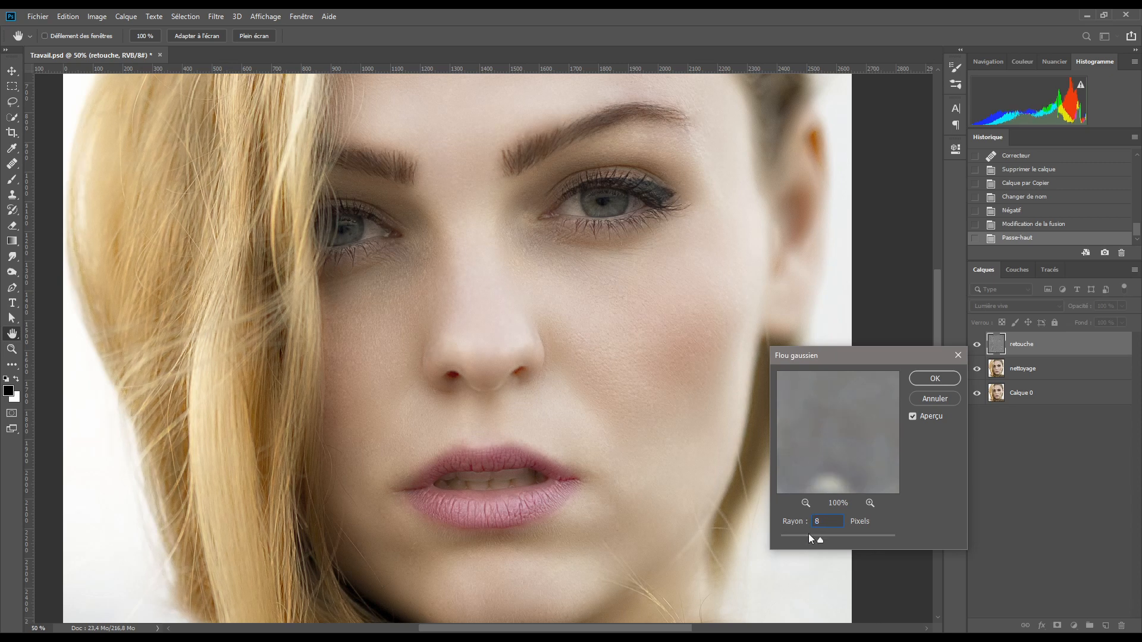
pyautogui.click(935, 377)
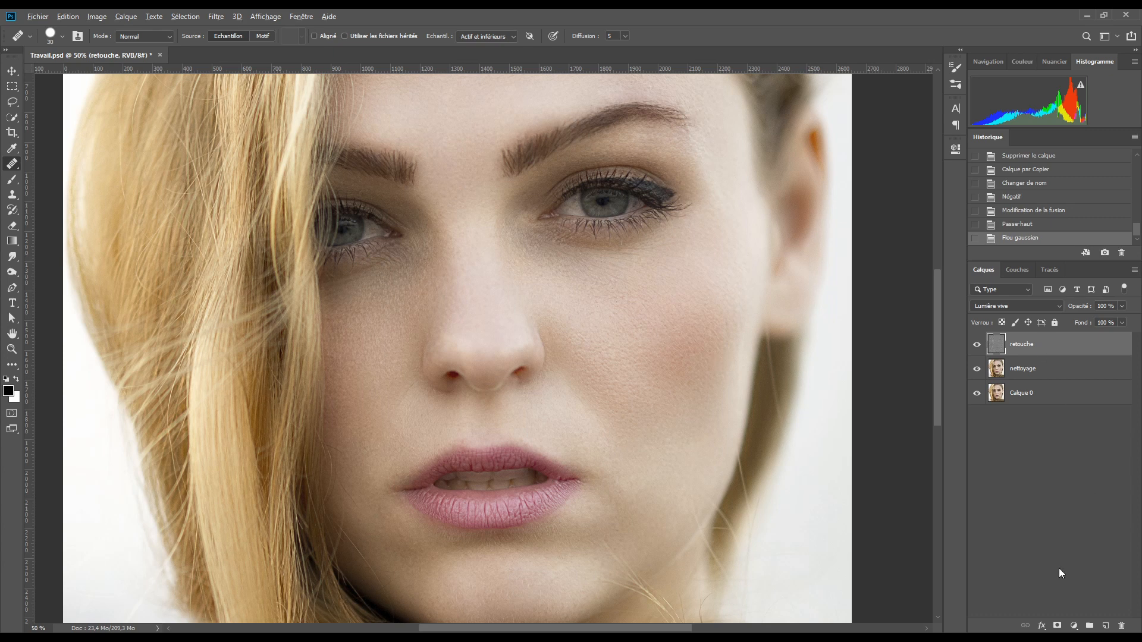
# Step: Add a black mask to the retouche layer and ready a soft round Brush with white paint and 0 % hardness
pyautogui.keyDown('alt'); pyautogui.click(1057, 626); pyautogui.keyUp('alt')
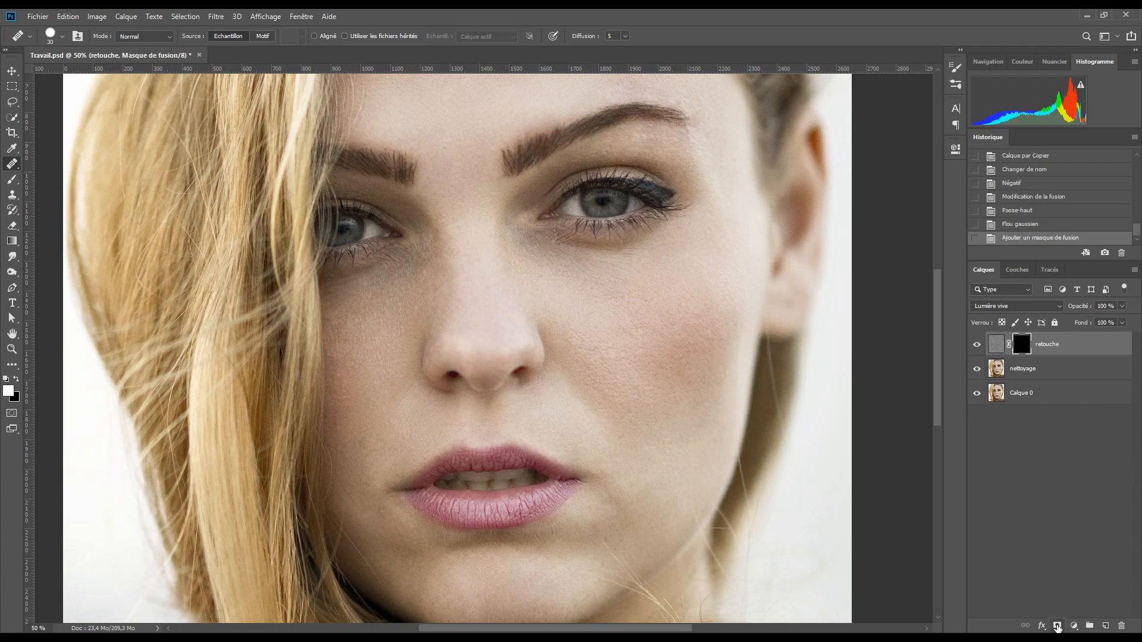
pyautogui.press('x')
pyautogui.press('b')
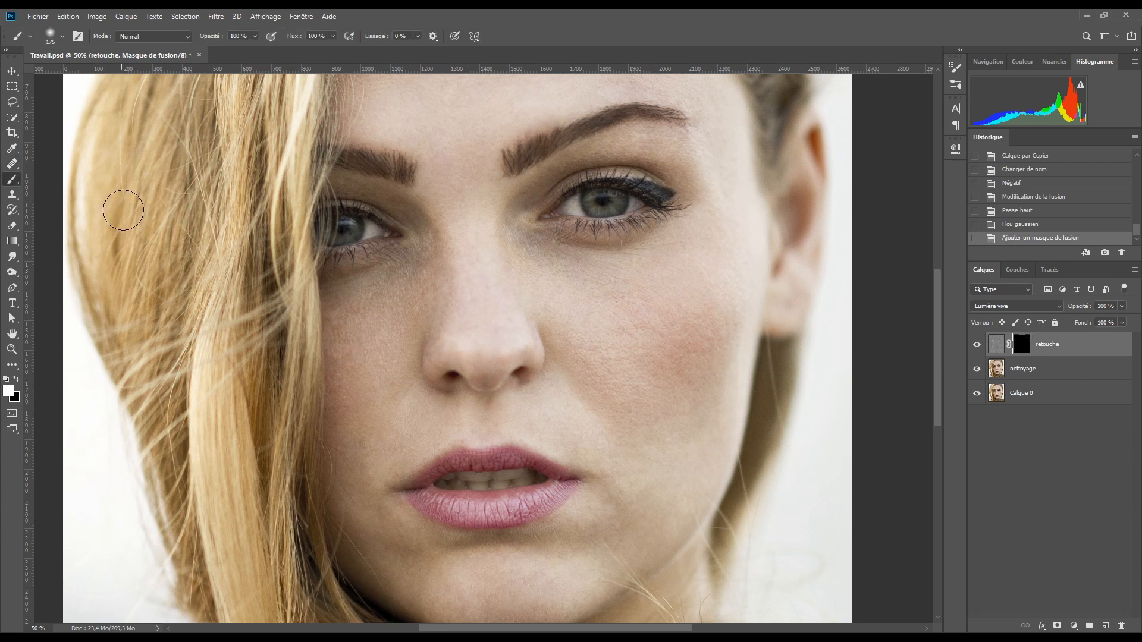
pyautogui.rightClick(406, 274)
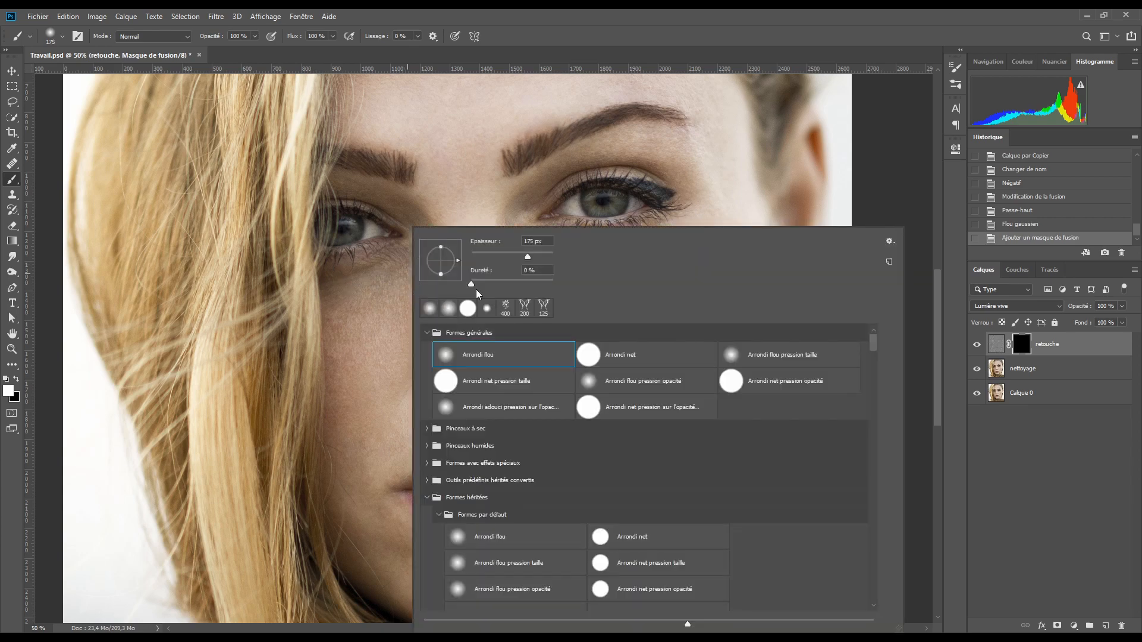
pyautogui.click(547, 24)
# Step: Paint white on the retouche mask over the forehead with an enlarged soft brush to reveal the skin smoothing
pyautogui.scroll(4, 449, 238)
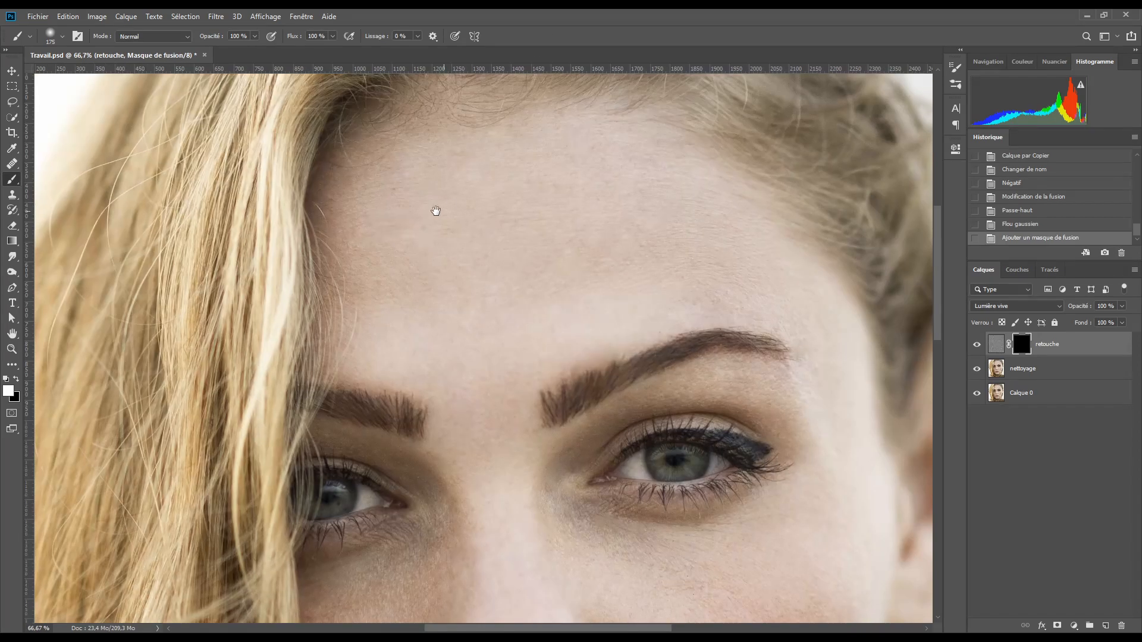
pyautogui.press(']')
pyautogui.press(']')
pyautogui.press(']')
pyautogui.press(']')
pyautogui.moveTo(737, 256); pyautogui.dragTo(729, 245)
# Step: Paint the mask white around the brow and temple at 250 px, and over the eyelid and eye contour at 100 px
pyautogui.press('[')
pyautogui.press('[')
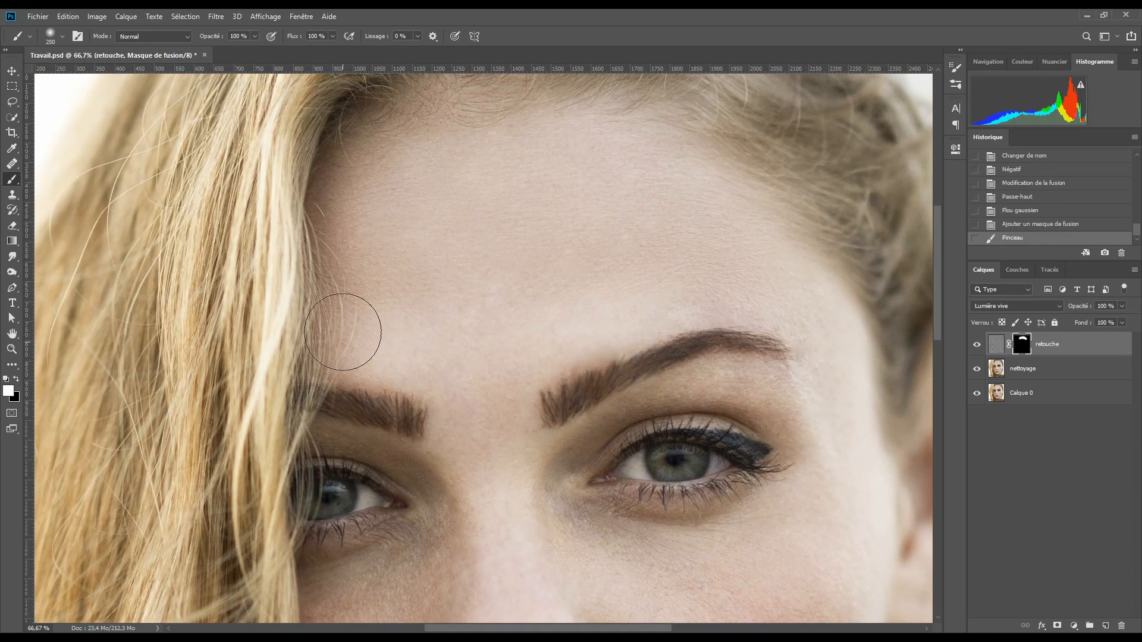
pyautogui.moveTo(787, 317)
pyautogui.mouseDown()
pyautogui.moveTo(852, 342)
pyautogui.moveTo(835, 415)
pyautogui.mouseUp()
pyautogui.press('[')
pyautogui.press('[')
pyautogui.press('[')
pyautogui.press('[')
pyautogui.press('[')
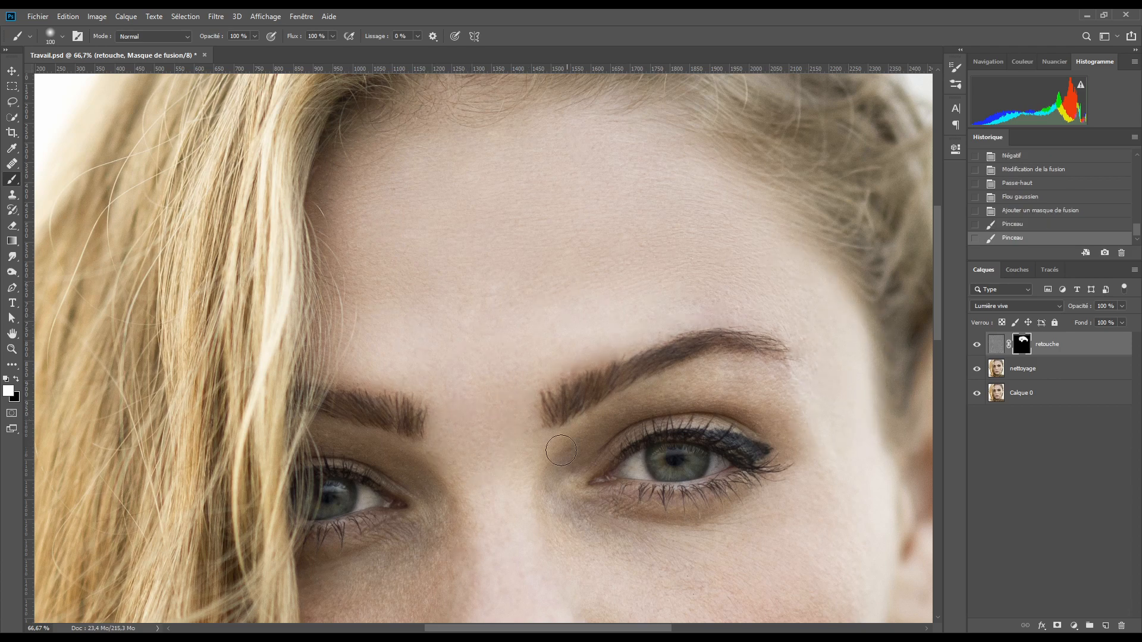
pyautogui.moveTo(697, 385)
pyautogui.mouseDown()
pyautogui.moveTo(803, 459)
pyautogui.moveTo(787, 512)
pyautogui.moveTo(783, 497)
pyautogui.mouseUp()
# Step: Paint the mask white over the nose and the uncovered cheek with a 300 px brush, leaving the eyes and lips out
pyautogui.press(']')
pyautogui.press(']')
pyautogui.press(']')
pyautogui.moveTo(773, 510); pyautogui.dragTo(755, 229)
pyautogui.moveTo(815, 144)
pyautogui.mouseDown()
pyautogui.moveTo(819, 204)
pyautogui.moveTo(797, 237)
pyautogui.mouseUp()
pyautogui.press(']')
pyautogui.press(']')
pyautogui.press(']')
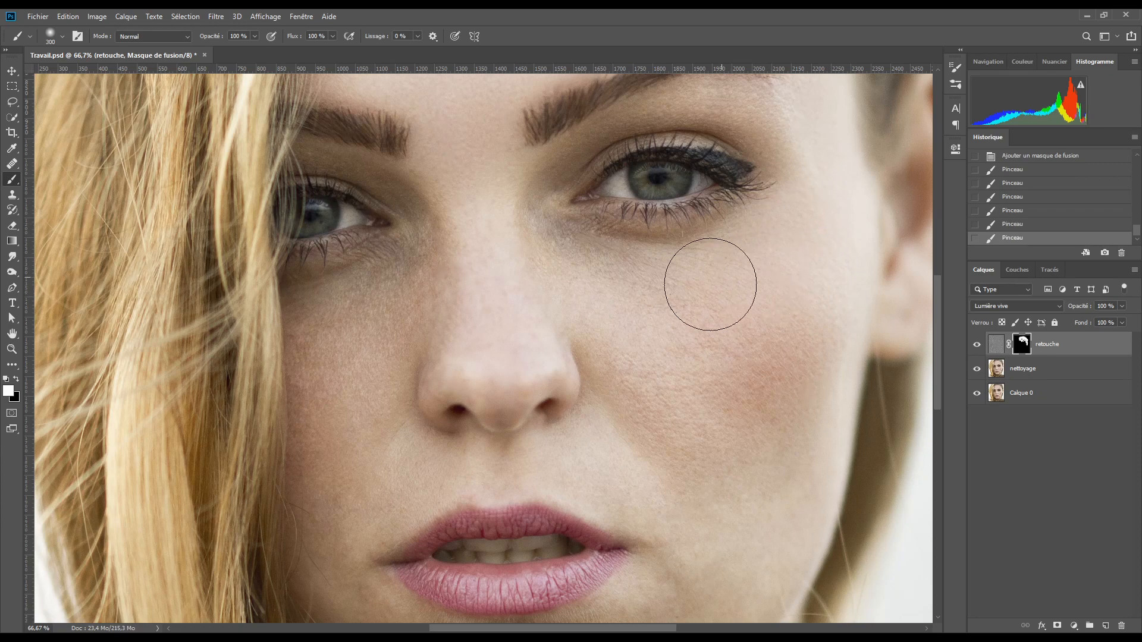
pyautogui.moveTo(500, 344)
pyautogui.mouseDown()
pyautogui.moveTo(456, 248)
pyautogui.moveTo(775, 377)
pyautogui.moveTo(709, 412)
pyautogui.mouseUp()
pyautogui.moveTo(752, 429); pyautogui.dragTo(706, 262)
pyautogui.moveTo(737, 397)
pyautogui.mouseDown()
pyautogui.moveTo(642, 383)
pyautogui.moveTo(583, 461)
pyautogui.moveTo(592, 494)
pyautogui.moveTo(501, 519)
pyautogui.moveTo(361, 466)
pyautogui.moveTo(348, 533)
pyautogui.moveTo(268, 493)
pyautogui.moveTo(333, 443)
pyautogui.mouseUp()
# Step: Paint the mask white over the cheek beside the hair and the skin around the mouth with a 200 px brush
pyautogui.press('[')
pyautogui.press('[')
pyautogui.moveTo(298, 362)
pyautogui.mouseDown()
pyautogui.moveTo(397, 304)
pyautogui.moveTo(492, 287)
pyautogui.moveTo(548, 322)
pyautogui.moveTo(318, 327)
pyautogui.moveTo(261, 413)
pyautogui.moveTo(249, 292)
pyautogui.mouseUp()
pyautogui.moveTo(255, 197)
pyautogui.mouseDown()
pyautogui.moveTo(424, 431)
pyautogui.moveTo(481, 364)
pyautogui.moveTo(536, 342)
pyautogui.moveTo(492, 480)
pyautogui.mouseUp()
pyautogui.moveTo(557, 327); pyautogui.dragTo(552, 394)
# Step: Display the retouche mask on its own, fill the missed skin gaps with white, and return to the image
pyautogui.keyDown('alt'); pyautogui.click(1022, 344); pyautogui.keyUp('alt')
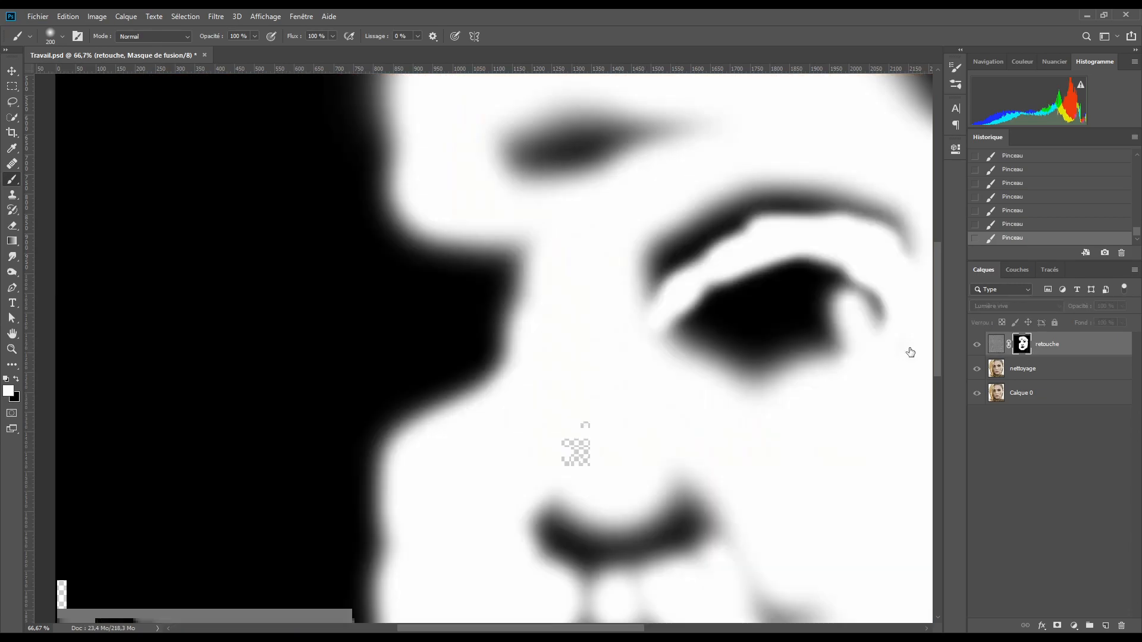
pyautogui.moveTo(910, 352); pyautogui.dragTo(827, 542)
pyautogui.moveTo(597, 330)
pyautogui.mouseDown()
pyautogui.moveTo(528, 311)
pyautogui.moveTo(441, 318)
pyautogui.mouseUp()
pyautogui.moveTo(593, 591)
pyautogui.mouseDown()
pyautogui.moveTo(540, 491)
pyautogui.moveTo(503, 308)
pyautogui.mouseUp()
pyautogui.keyDown('alt'); pyautogui.click(1022, 345); pyautogui.keyUp('alt')
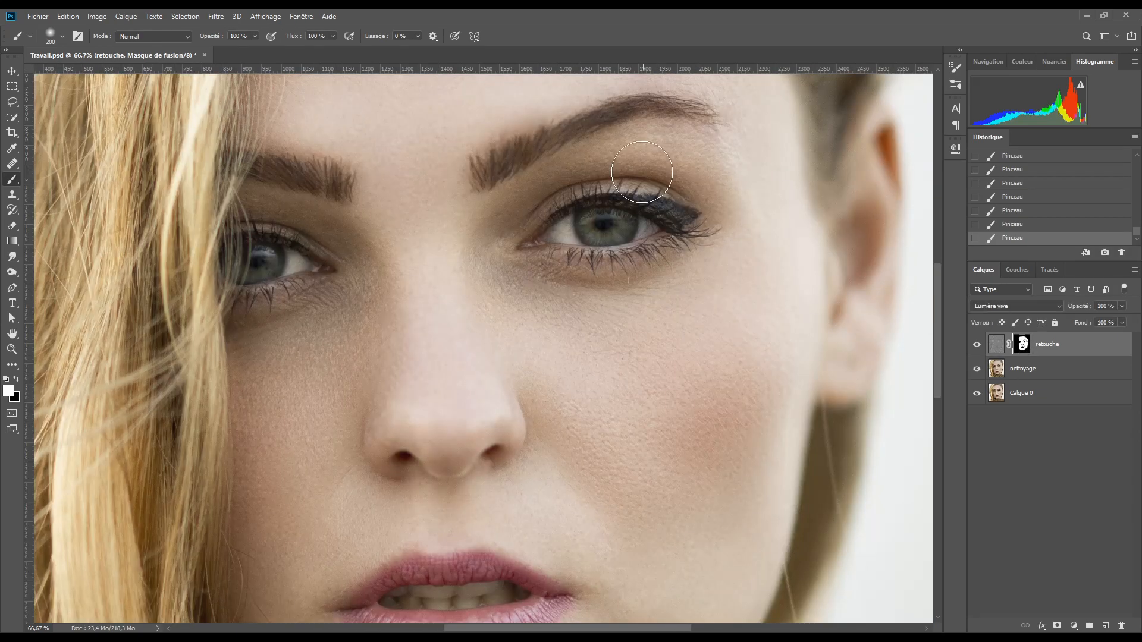
# Step: Paint black on the mask over the outer corner of the eye to exclude it from the smoothing
pyautogui.keyDown('alt'); pyautogui.click(1023, 345); pyautogui.keyUp('alt')
pyautogui.keyDown('alt'); pyautogui.click(1022, 345); pyautogui.keyUp('alt')
pyautogui.press('x')
pyautogui.moveTo(673, 226); pyautogui.dragTo(693, 227)
pyautogui.keyDown('alt'); pyautogui.click(1022, 345); pyautogui.keyUp('alt')
pyautogui.keyDown('alt'); pyautogui.click(1022, 345); pyautogui.keyUp('alt')
pyautogui.keyDown('alt'); pyautogui.click(1022, 346); pyautogui.keyUp('alt')
# Step: Fill the remaining gaps in the mask's face area with white paint
pyautogui.moveTo(827, 462); pyautogui.dragTo(816, 303)
pyautogui.press('x')
pyautogui.moveTo(535, 279)
pyautogui.mouseDown()
pyautogui.moveTo(548, 305)
pyautogui.moveTo(542, 357)
pyautogui.moveTo(612, 464)
pyautogui.moveTo(386, 562)
pyautogui.mouseUp()
pyautogui.hotkey('ctrl', '0')
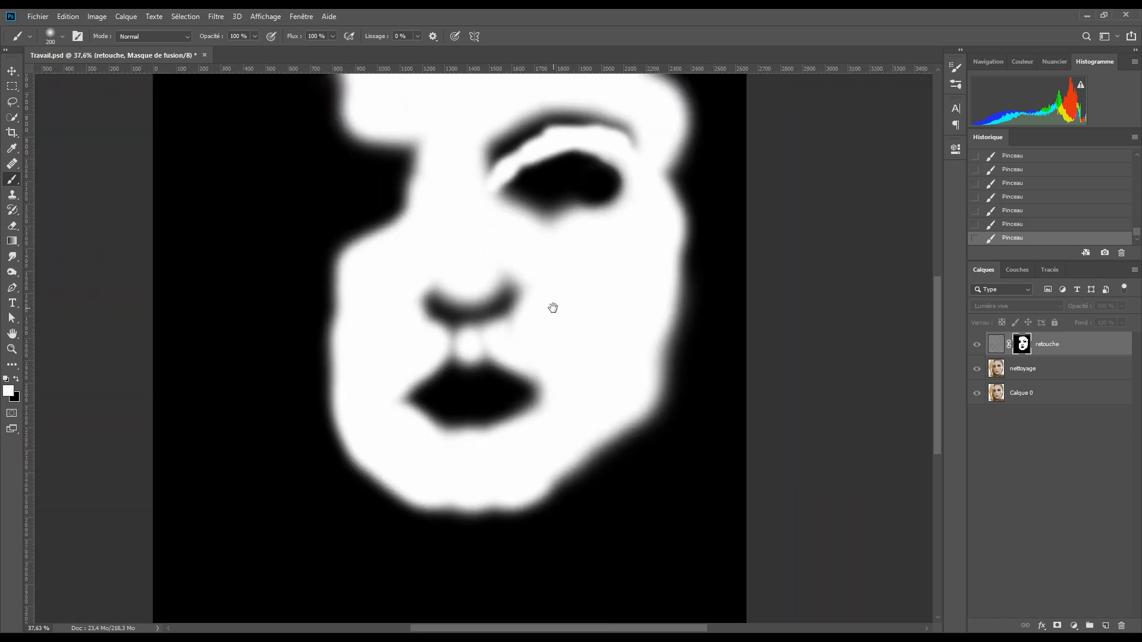
# Step: Check the painted retouche mask against the portrait by alternating between the mask and image views
pyautogui.keyDown('alt'); pyautogui.click(1023, 345); pyautogui.keyUp('alt')
pyautogui.keyDown('alt'); pyautogui.click(1023, 345); pyautogui.keyUp('alt')
pyautogui.keyDown('alt'); pyautogui.click(1023, 346); pyautogui.keyUp('alt')
pyautogui.keyDown('alt'); pyautogui.click(1024, 346); pyautogui.keyUp('alt')
pyautogui.keyDown('alt'); pyautogui.click(1024, 346); pyautogui.keyUp('alt')
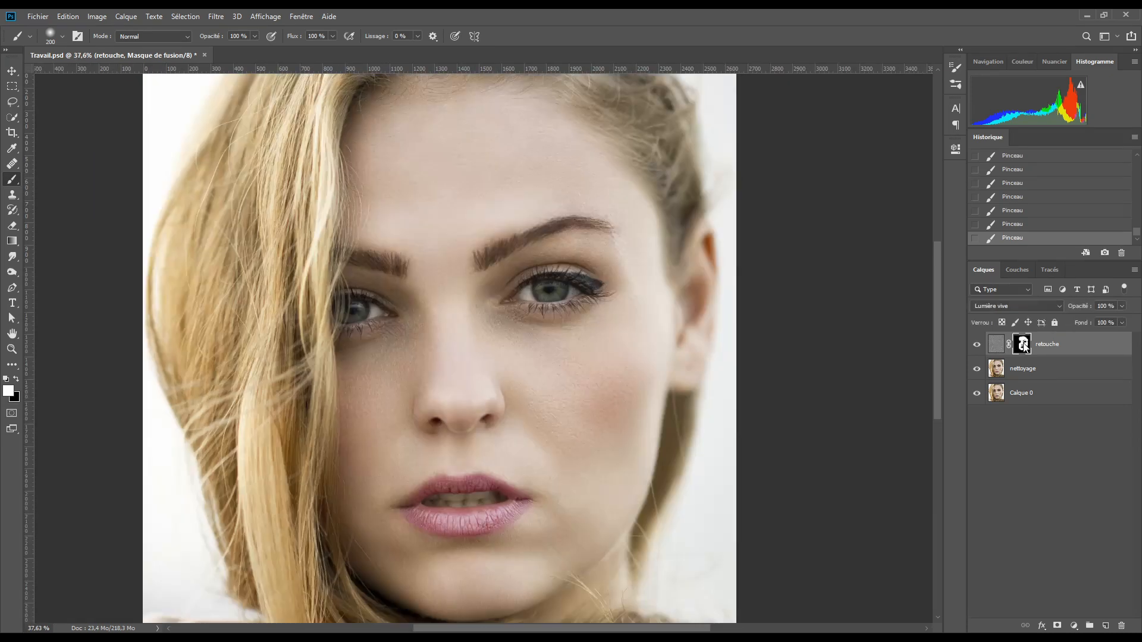
pyautogui.keyDown('alt'); pyautogui.click(1023, 346); pyautogui.keyUp('alt')
pyautogui.keyDown('alt'); pyautogui.click(1023, 346); pyautogui.keyUp('alt')
pyautogui.press('[')
pyautogui.press('[')
pyautogui.press('[')
pyautogui.press('[')
# Step: Add a Teinte/Saturation adjustment layer, target the Rouges from the cheek, and set their saturation to +23
pyautogui.click(1074, 626)
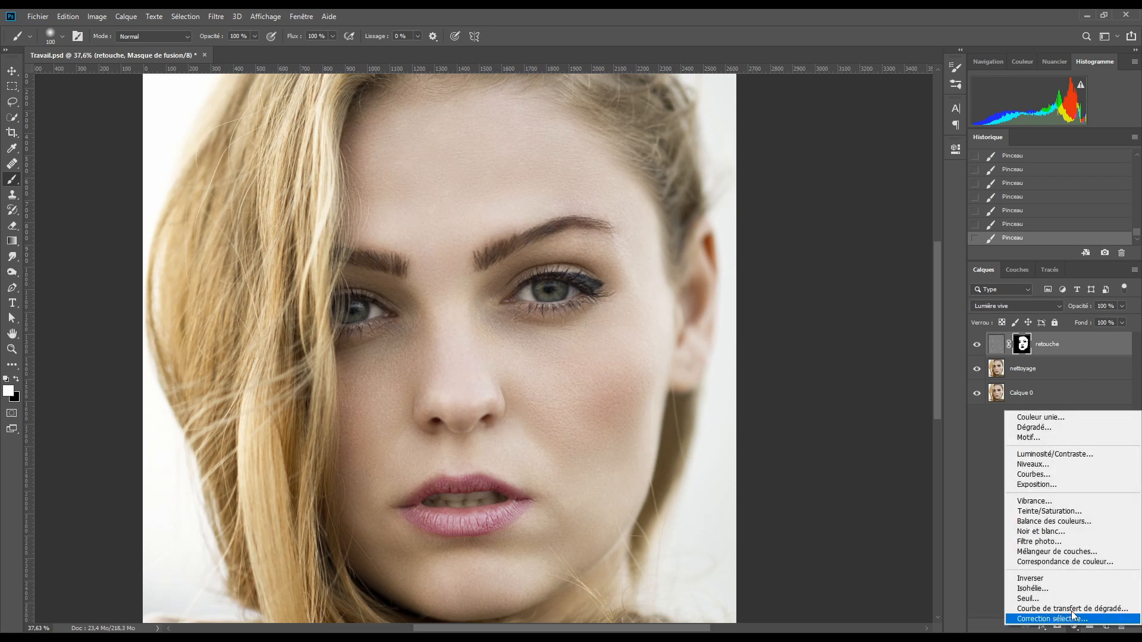
pyautogui.click(1047, 511)
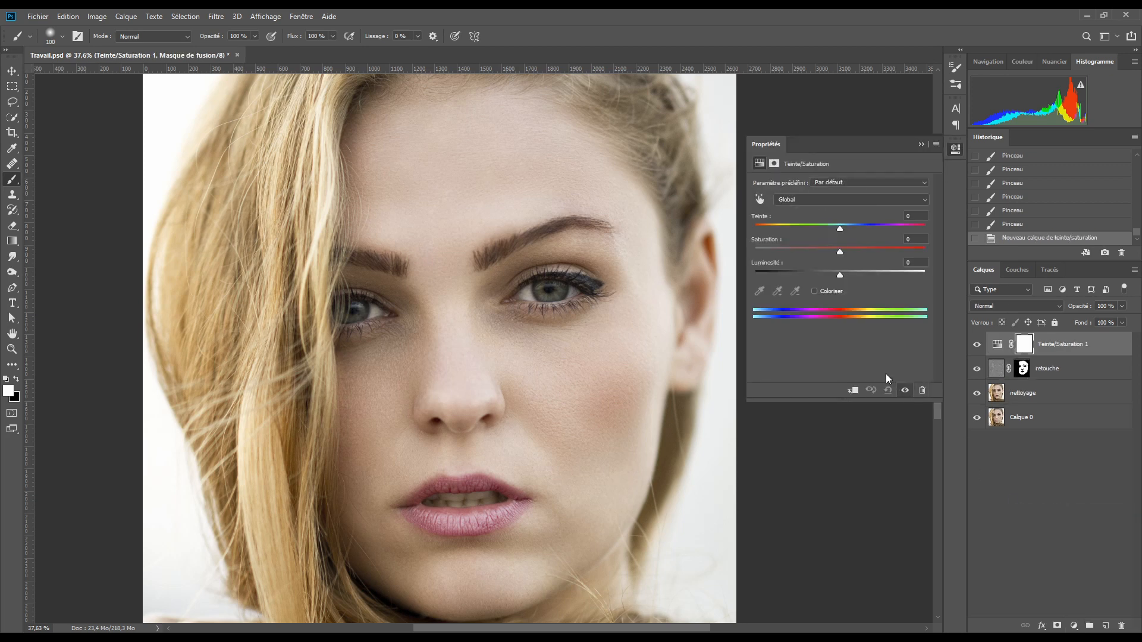
pyautogui.click(760, 198)
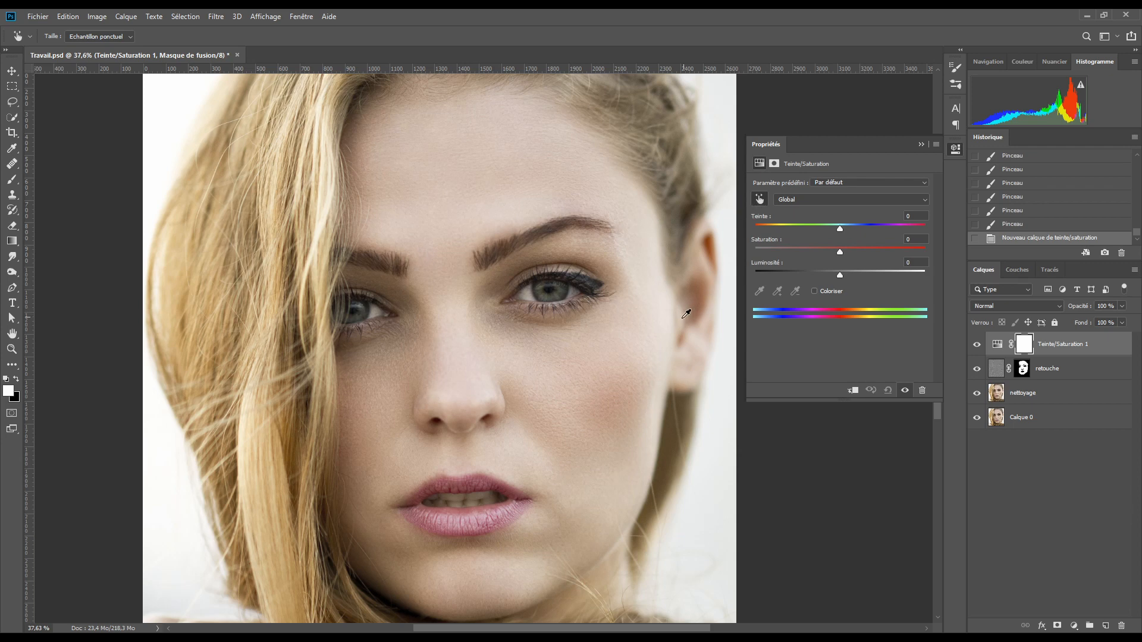
pyautogui.click(583, 384)
pyautogui.moveTo(583, 385); pyautogui.dragTo(598, 385)
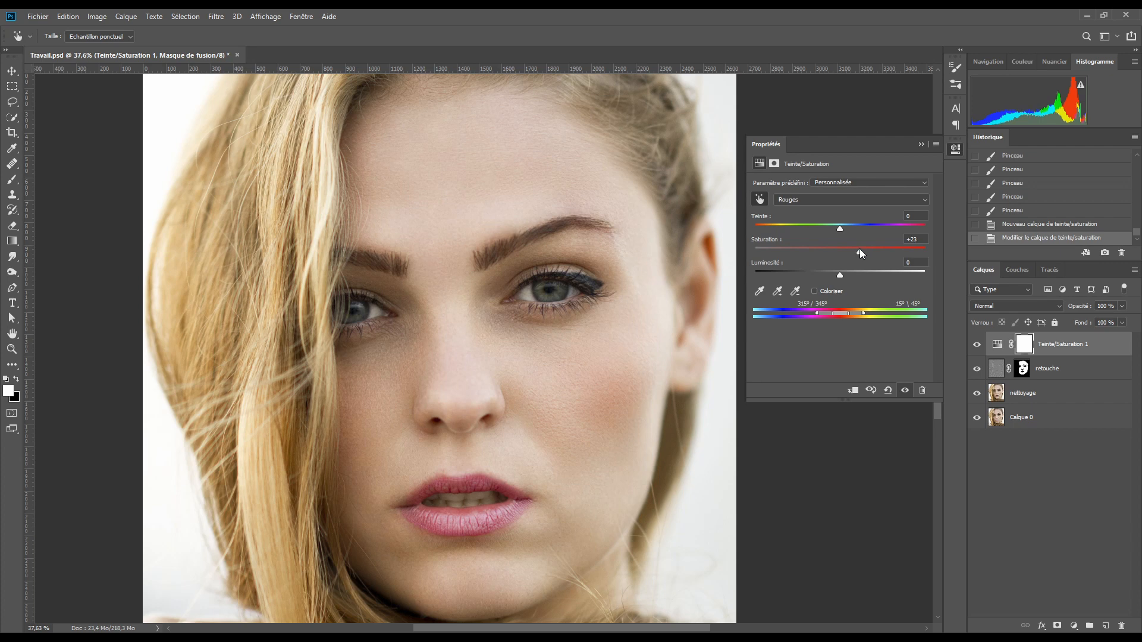
pyautogui.click(921, 144)
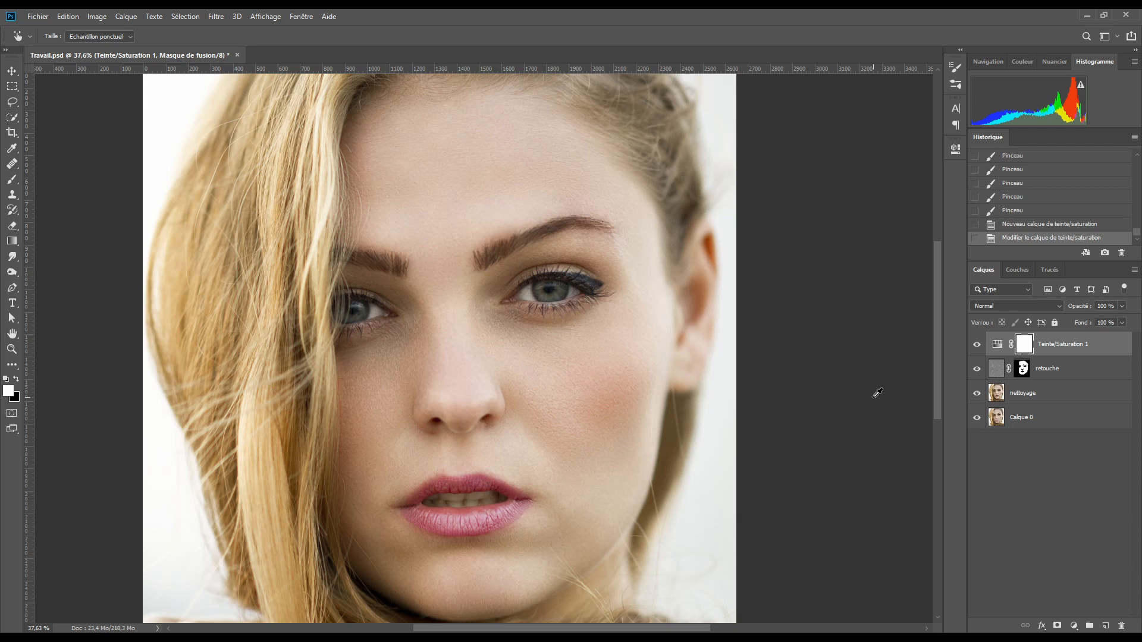
# Step: Stamp all visible layers into a new top layer and lighten the uncovered eye's iris with the Dodge tool at 11 % exposure, midtones
pyautogui.hotkey('ctrl', 'alt', 'shift', 'e')
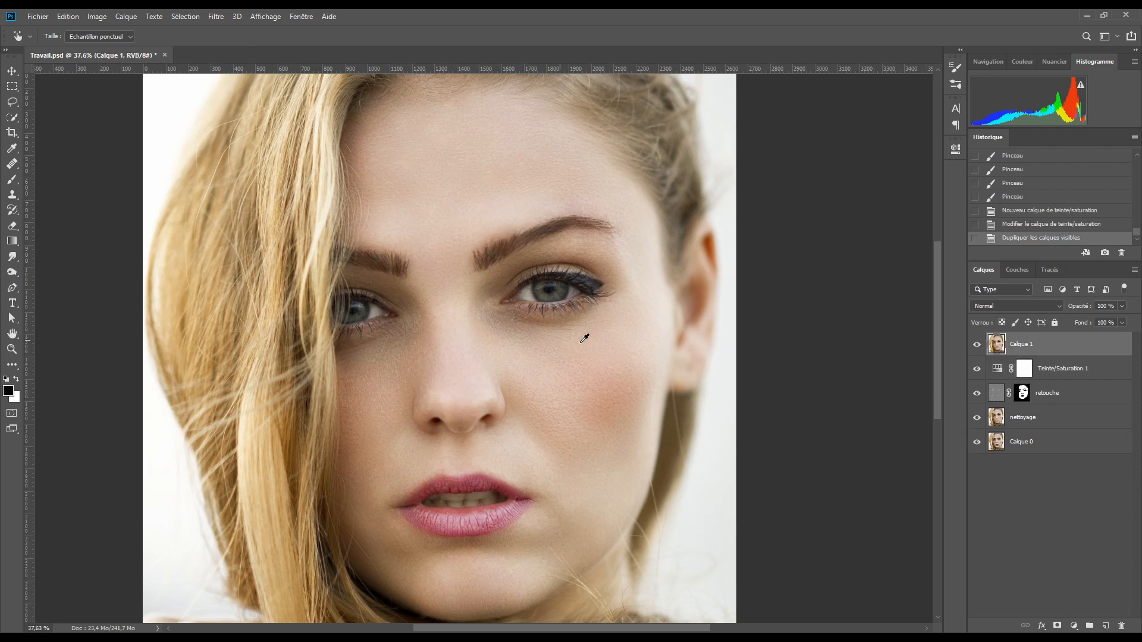
pyautogui.click(428, 273)
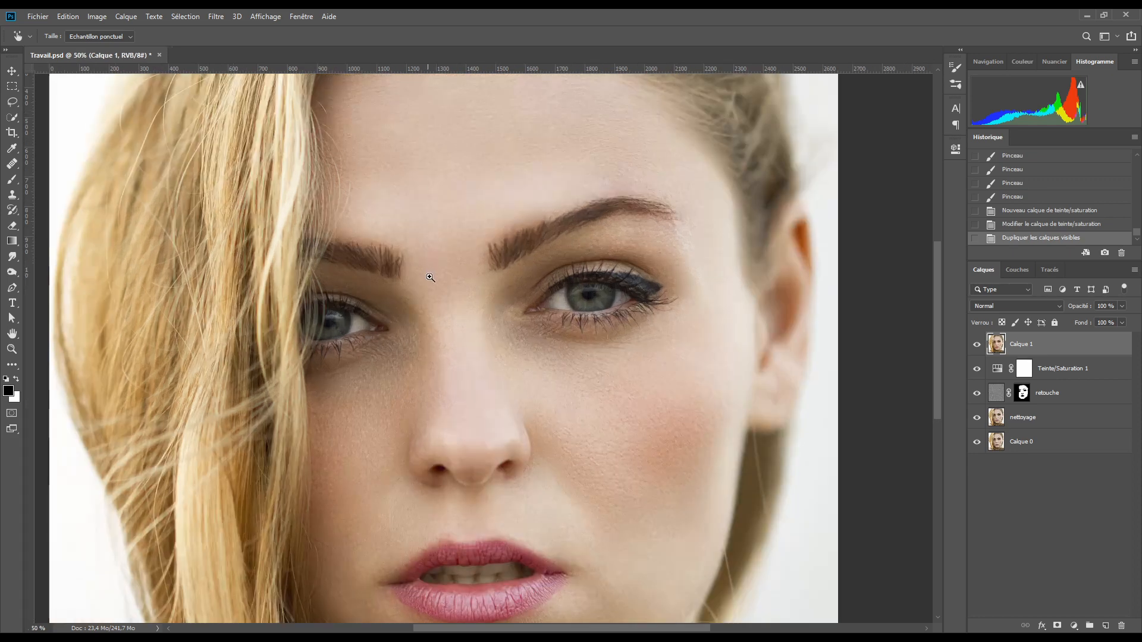
pyautogui.click(437, 275)
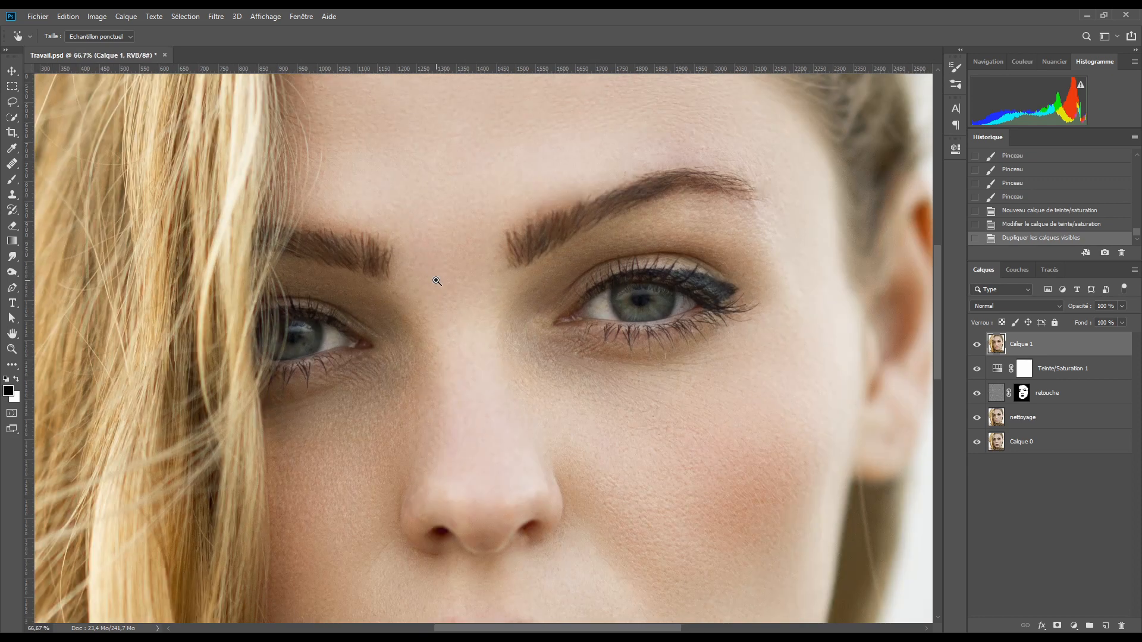
pyautogui.click(12, 272)
pyautogui.click(59, 277)
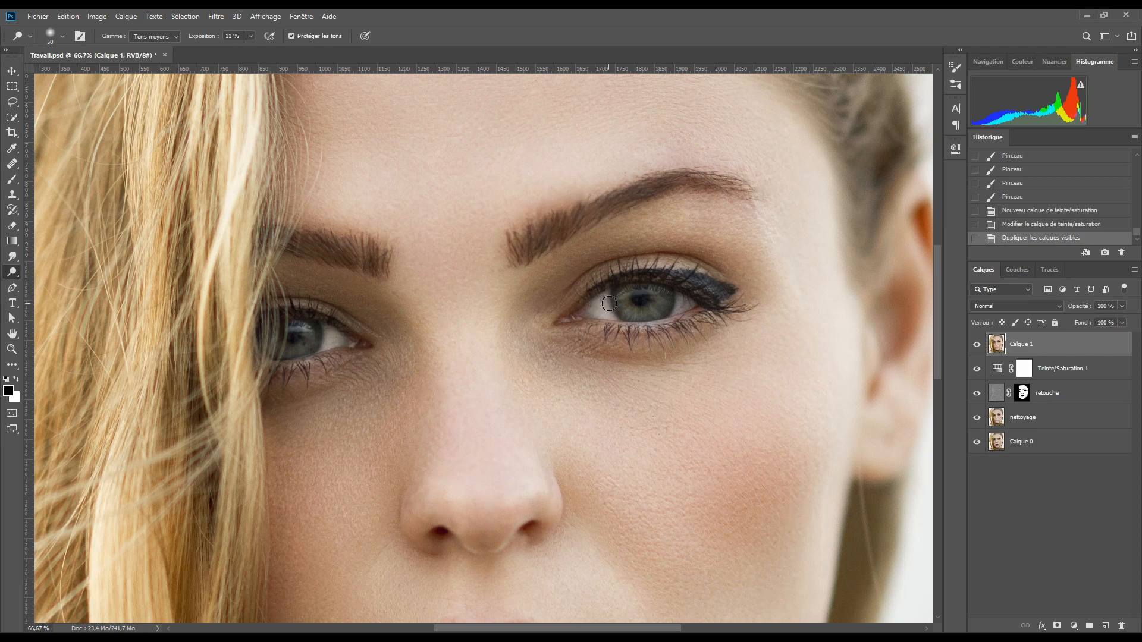
pyautogui.moveTo(638, 312)
pyautogui.mouseDown()
pyautogui.moveTo(657, 294)
pyautogui.moveTo(611, 310)
pyautogui.mouseUp()
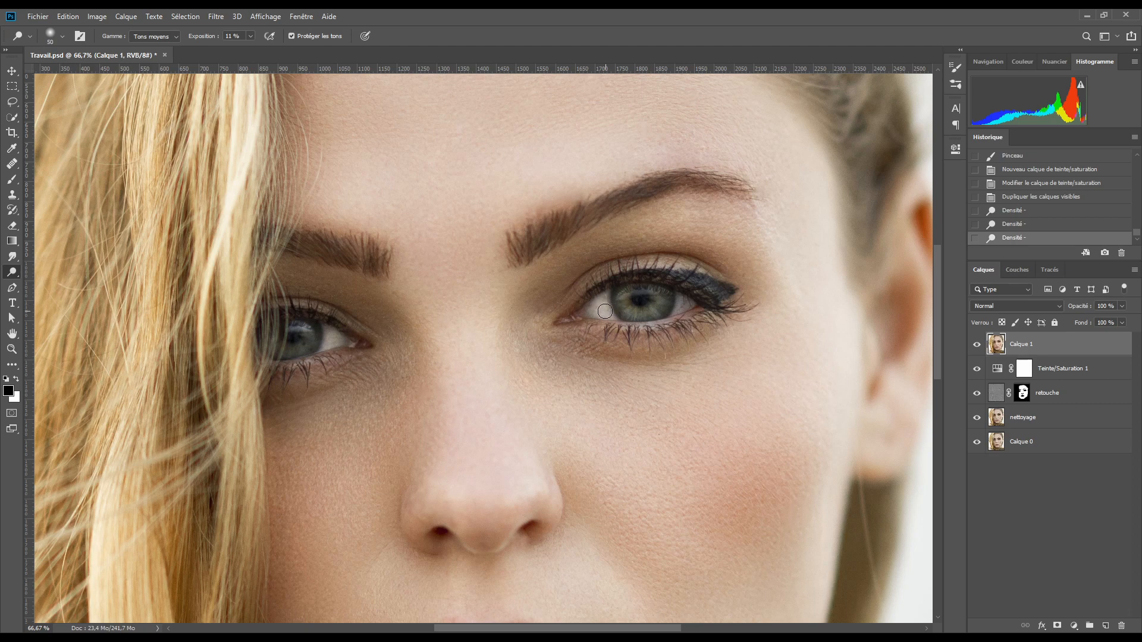
# Step: Lighten the whites of both eyes and the partly covered eye's iris with the Dodge tool at 11 % exposure, midtones
pyautogui.click(681, 307)
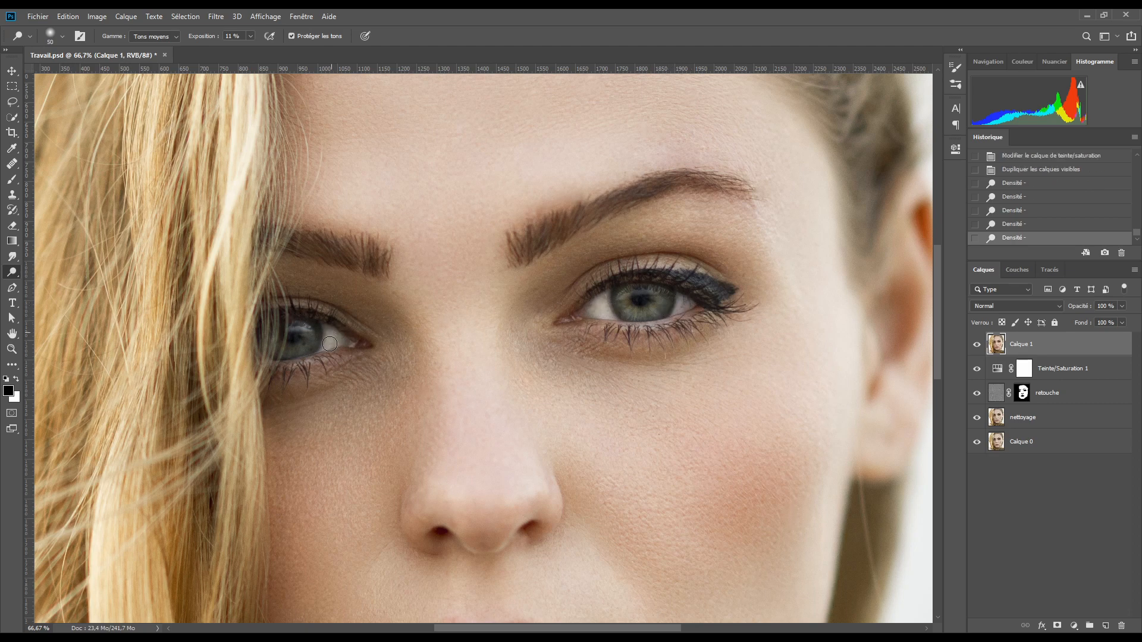
pyautogui.moveTo(331, 331)
pyautogui.mouseDown()
pyautogui.moveTo(300, 347)
pyautogui.moveTo(282, 349)
pyautogui.moveTo(308, 329)
pyautogui.mouseUp()
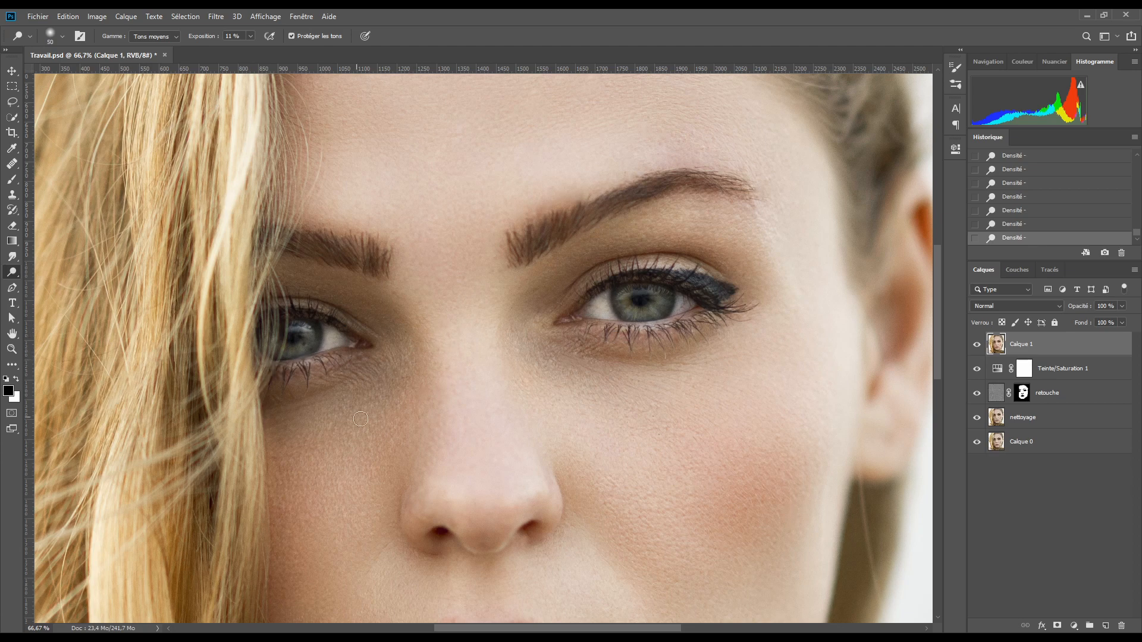
# Step: Compare the finished retouch with the original portrait by alternating between Calque 0 alone and all layers visible
pyautogui.hotkey('ctrl', '-')
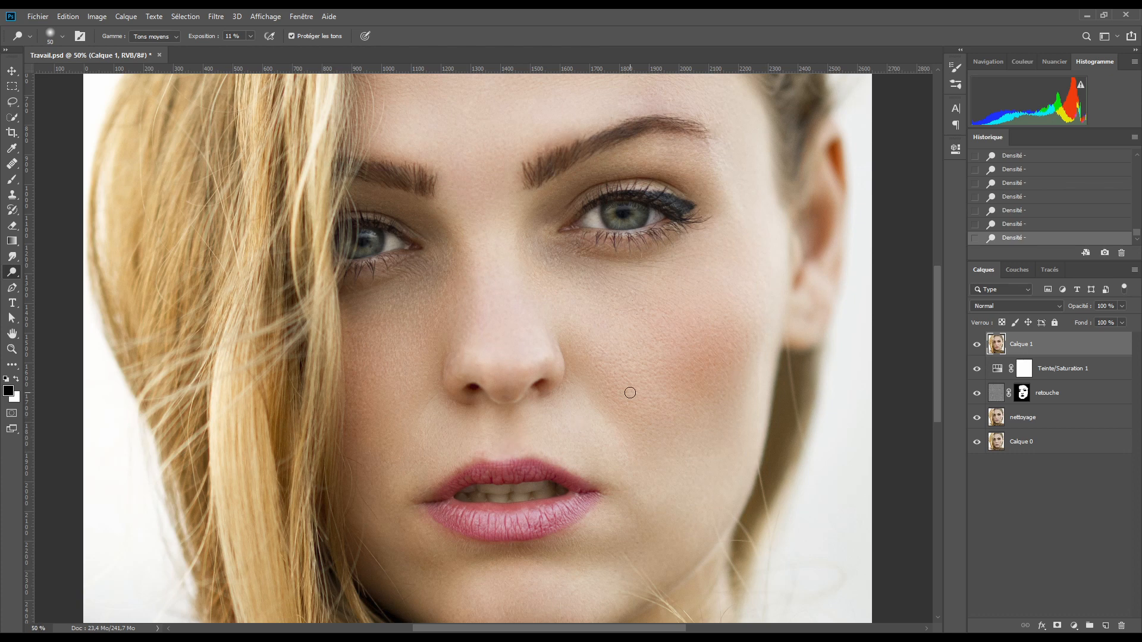
pyautogui.keyDown('alt'); pyautogui.click(976, 442); pyautogui.keyUp('alt')
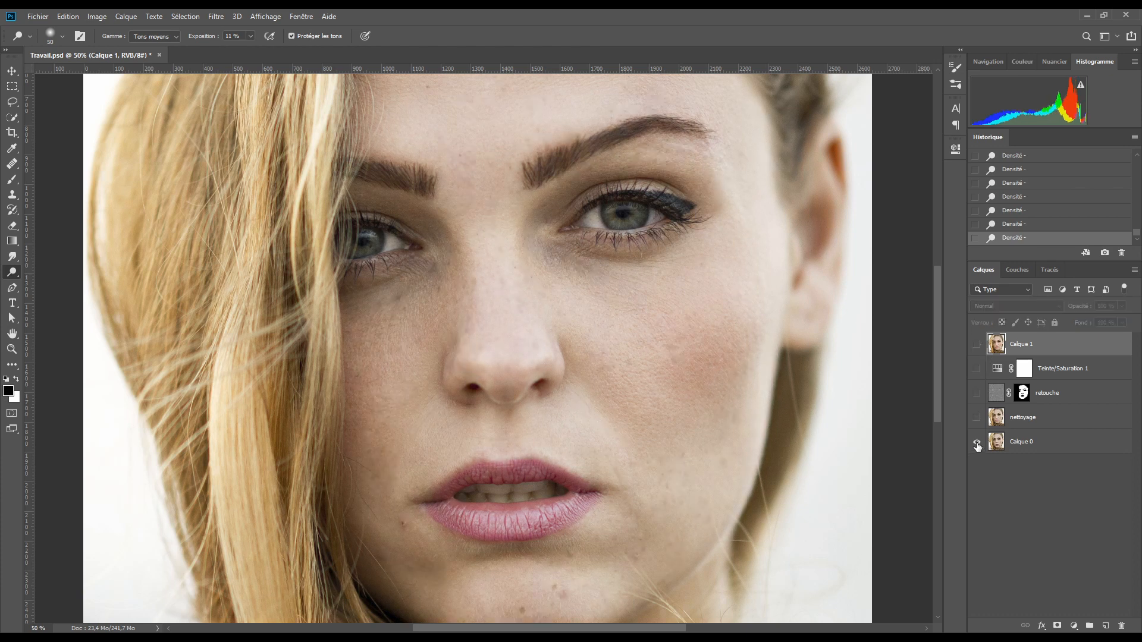
pyautogui.keyDown('alt'); pyautogui.click(977, 442); pyautogui.keyUp('alt')
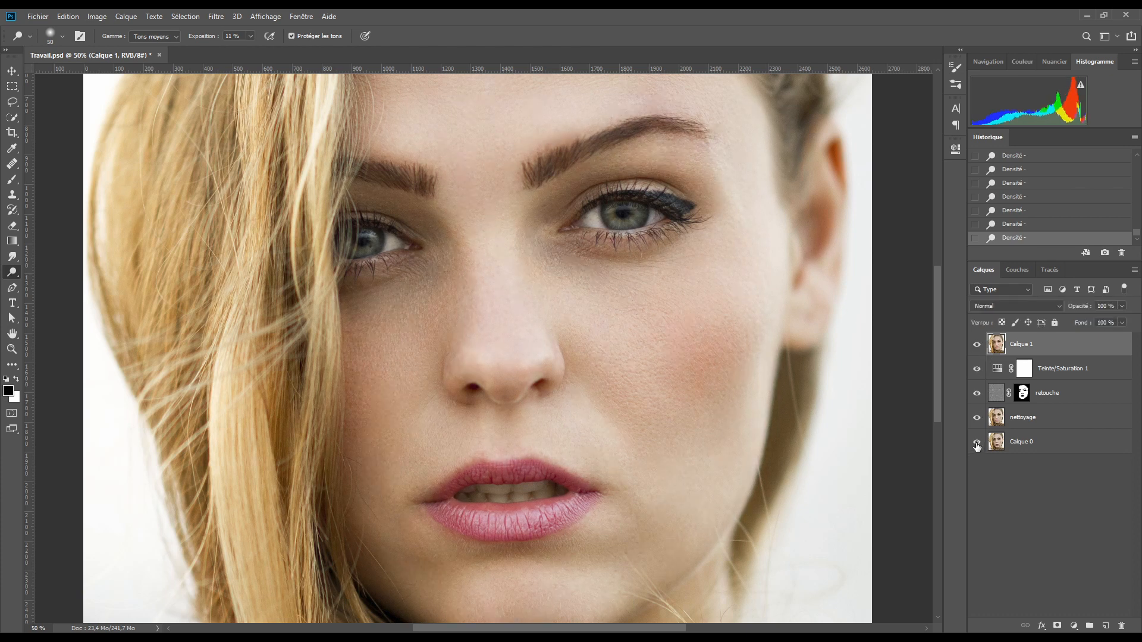
pyautogui.keyDown('alt'); pyautogui.click(976, 442); pyautogui.keyUp('alt')
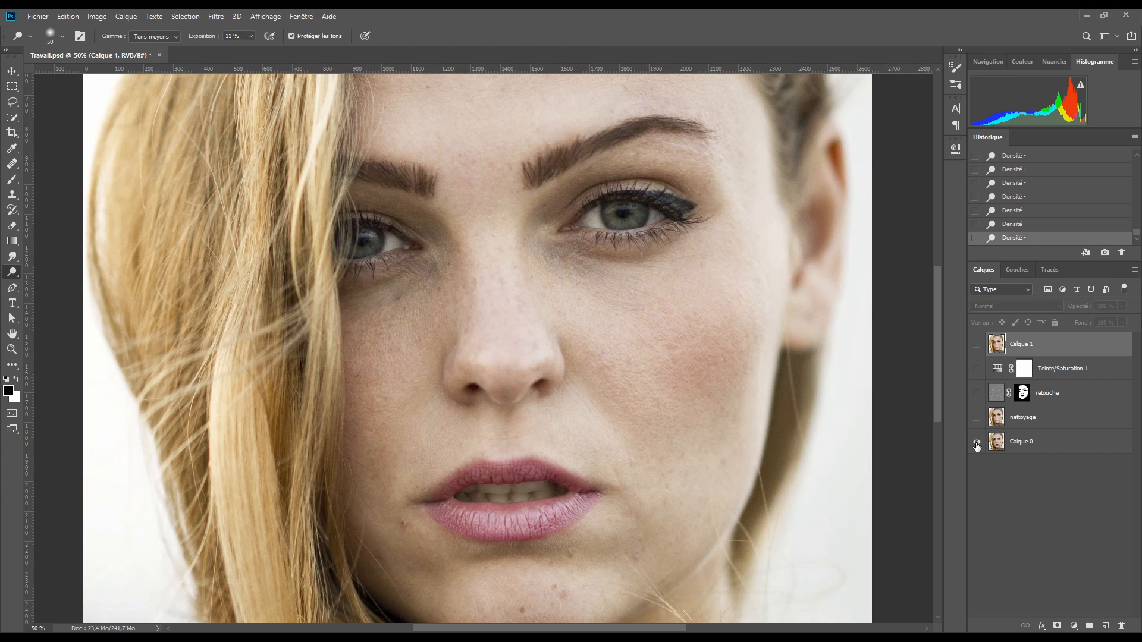
pyautogui.keyDown('alt'); pyautogui.click(976, 442); pyautogui.keyUp('alt')
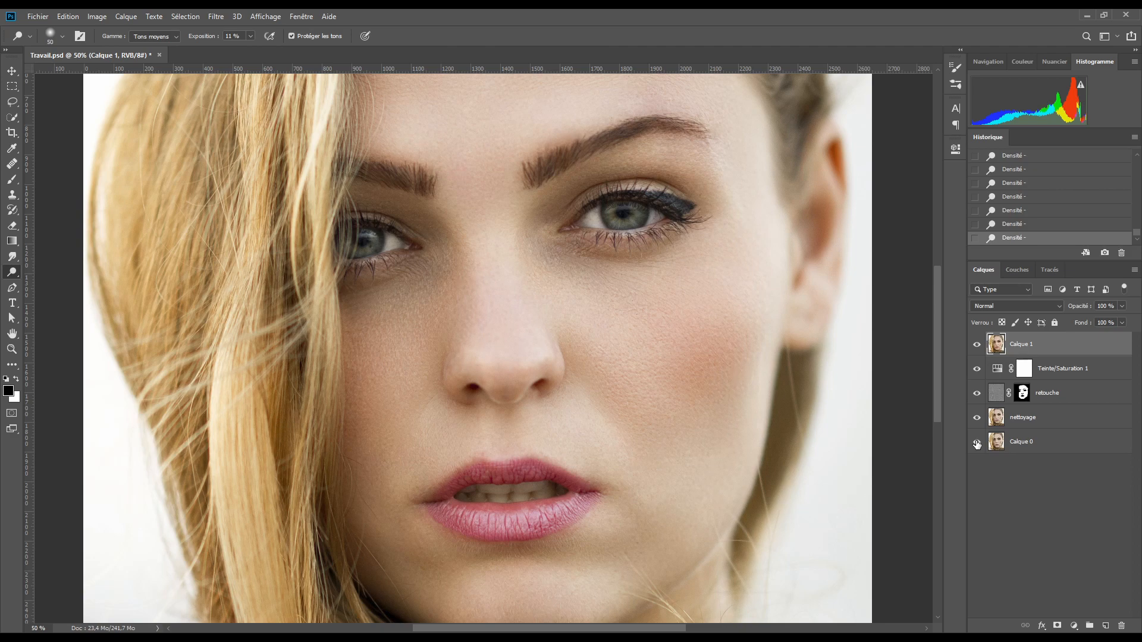
# Step: Examine the retouched skin texture at 100 % across the cheeks, nose, eye areas and forehead
pyautogui.keyDown('ctrl'); pyautogui.click(641, 361); pyautogui.keyUp('ctrl')
pyautogui.keyDown('ctrl'); pyautogui.click(641, 342); pyautogui.keyUp('ctrl')
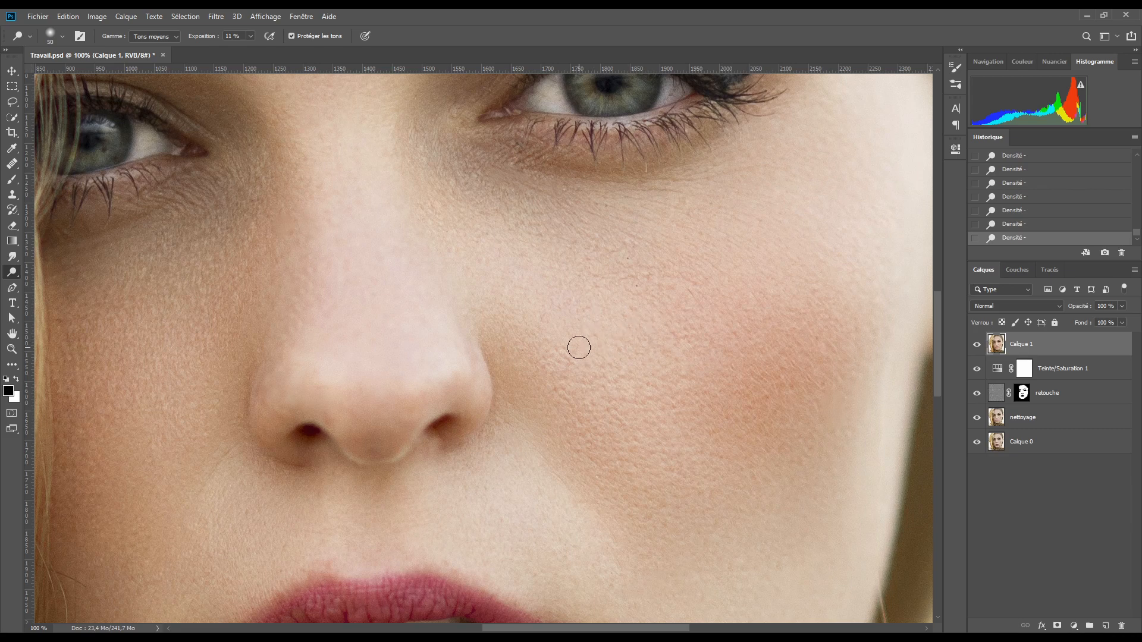
pyautogui.moveTo(466, 337); pyautogui.dragTo(805, 421)
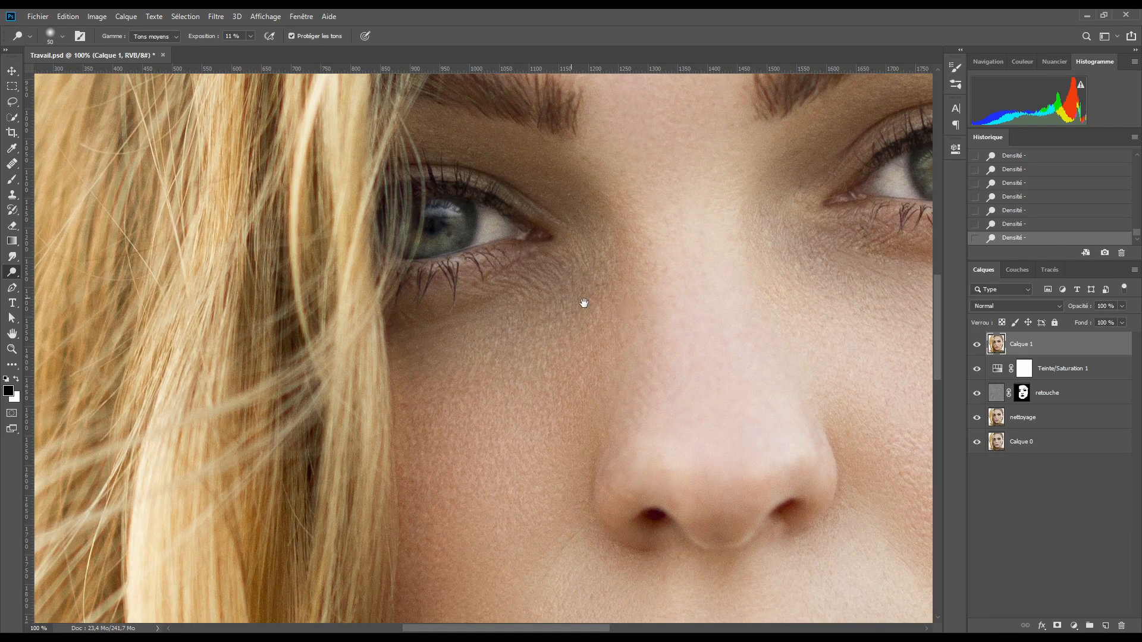
pyautogui.moveTo(837, 321); pyautogui.dragTo(453, 365)
pyautogui.moveTo(603, 328); pyautogui.dragTo(736, 534)
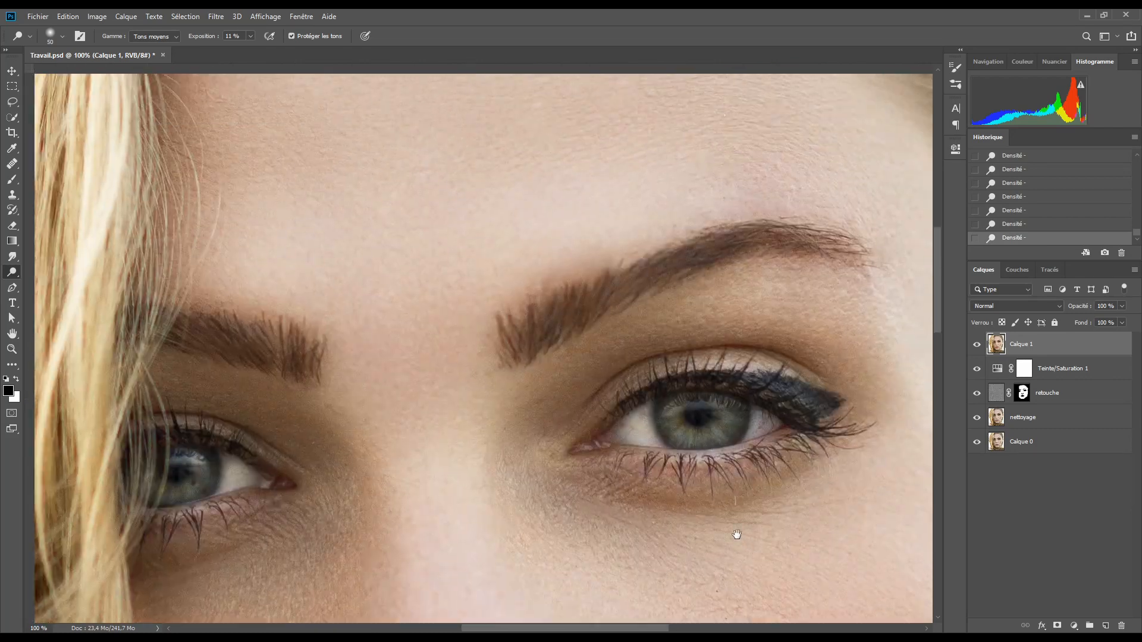
pyautogui.moveTo(456, 230); pyautogui.dragTo(521, 370)
pyautogui.moveTo(589, 277); pyautogui.dragTo(389, 315)
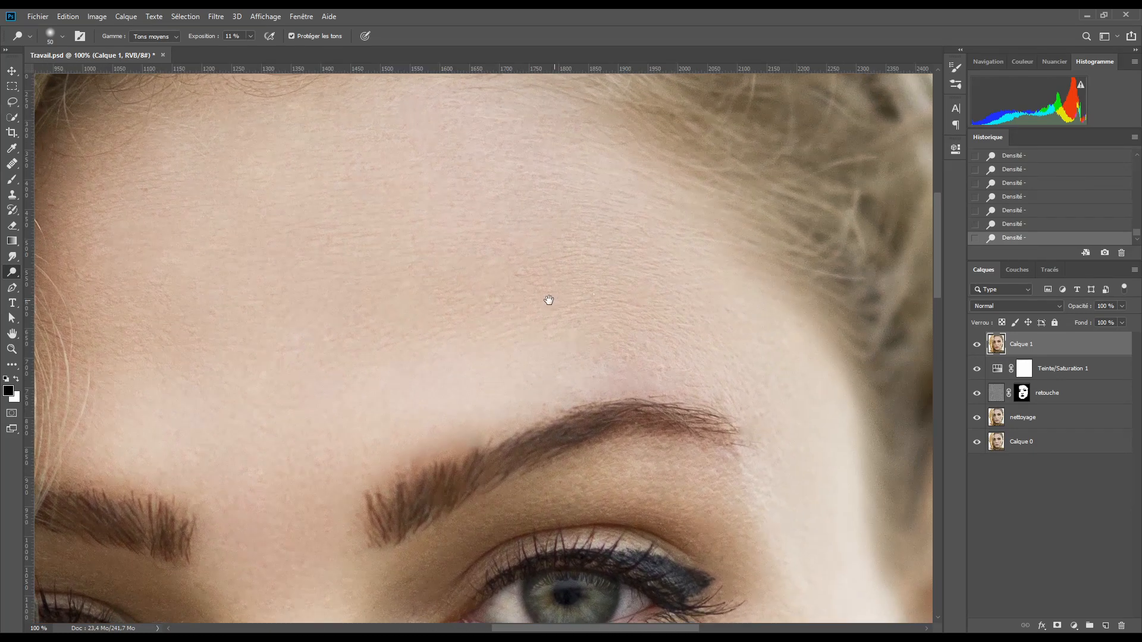